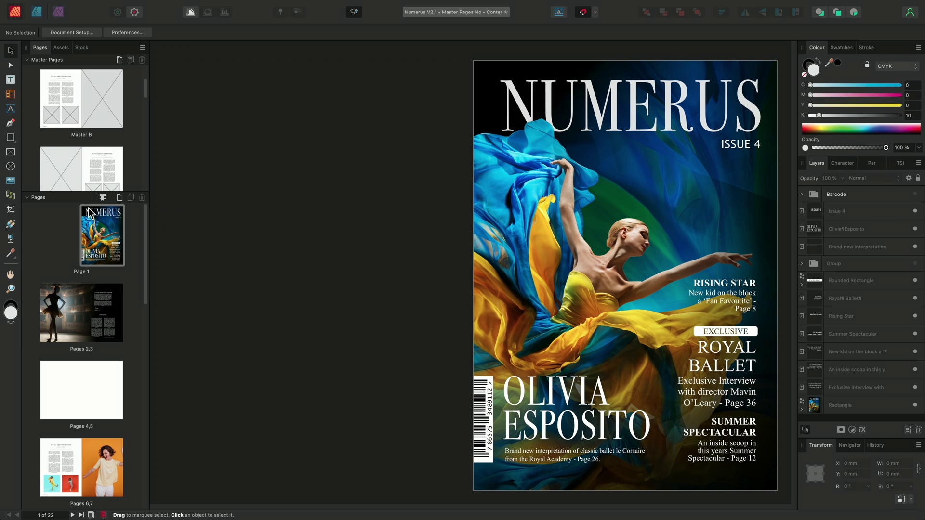
- Open Master B, then Master C with its heading, two text columns and two picture frames
{"action": "mouse_move", "coordinate": [146, 215]}
{"action": "left_mouse_down"}
{"action": "mouse_move", "coordinate": [147, 351]}
{"action": "mouse_move", "coordinate": [149, 213]}
{"action": "left_mouse_up"}
{"action": "double_click", "coordinate": [85, 95]}
{"action": "mouse_move", "coordinate": [146, 85]}
{"action": "left_mouse_down"}
{"action": "mouse_move", "coordinate": [146, 142]}
{"action": "mouse_move", "coordinate": [146, 85]}
{"action": "left_mouse_up"}
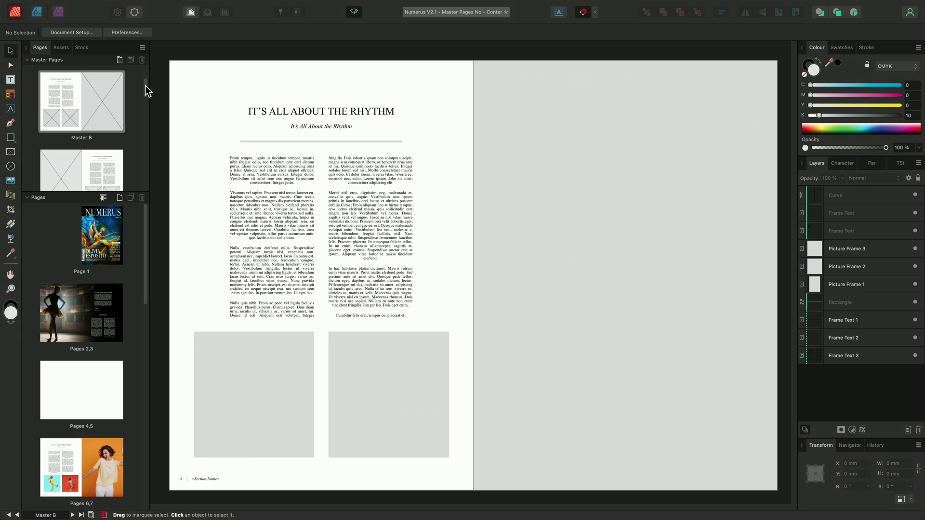
{"action": "left_click_drag", "start_coordinate": [145, 86], "coordinate": [145, 91]}
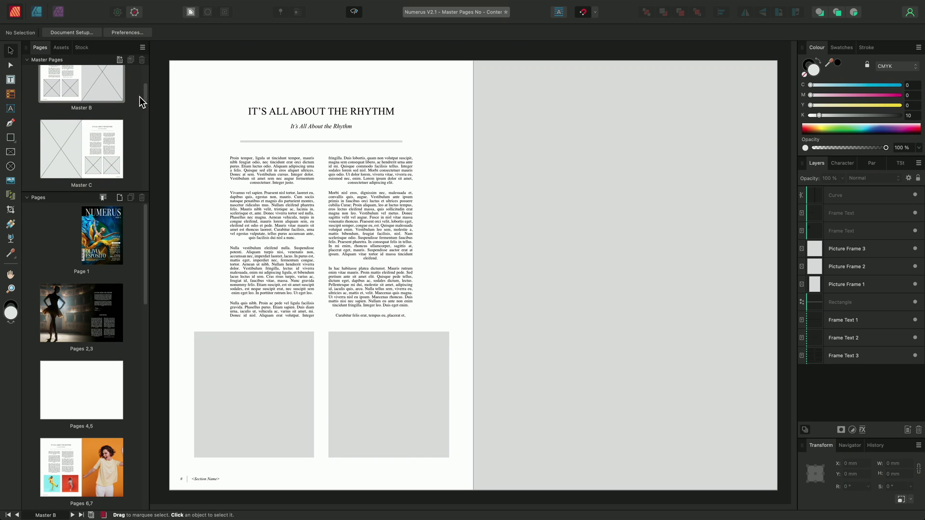
{"action": "double_click", "coordinate": [90, 151]}
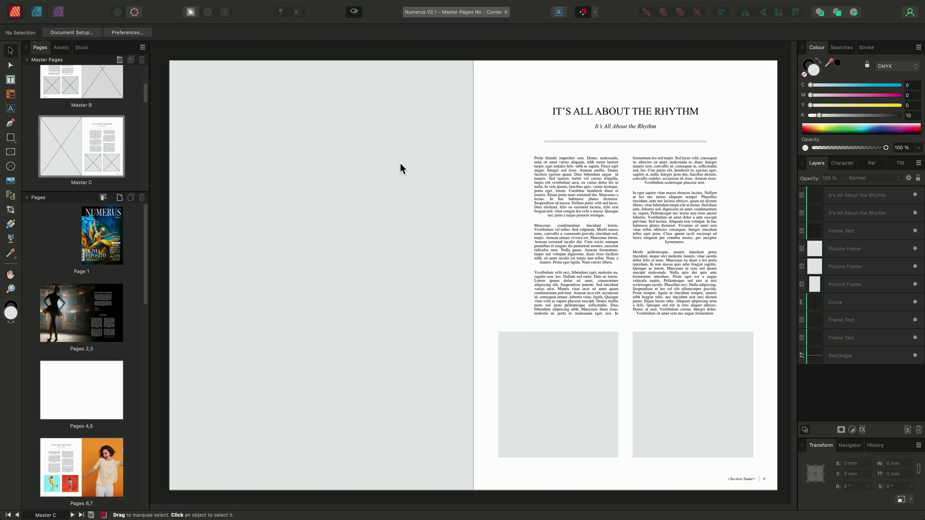
- Apply Master B to the blank Pages 4,5 spread after previewing its layout there
{"action": "left_click_drag", "start_coordinate": [146, 94], "coordinate": [146, 87]}
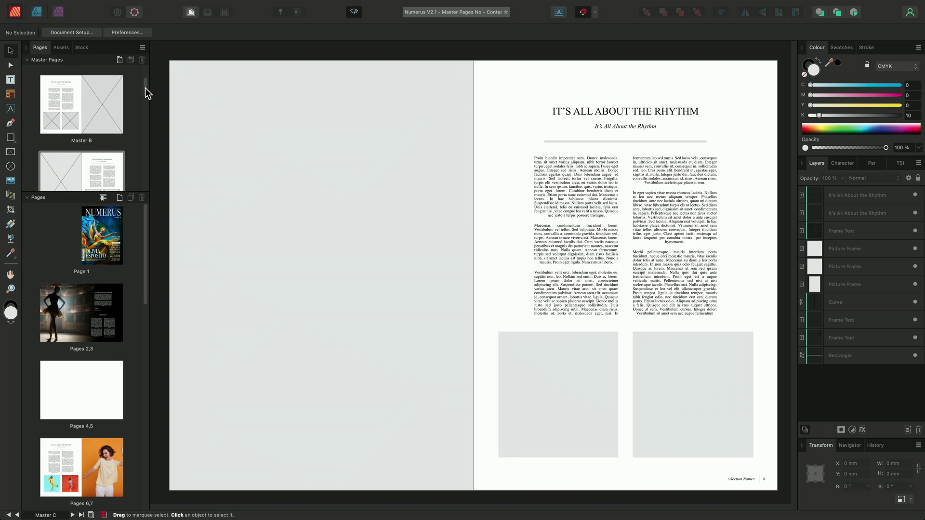
{"action": "left_click", "coordinate": [84, 374]}
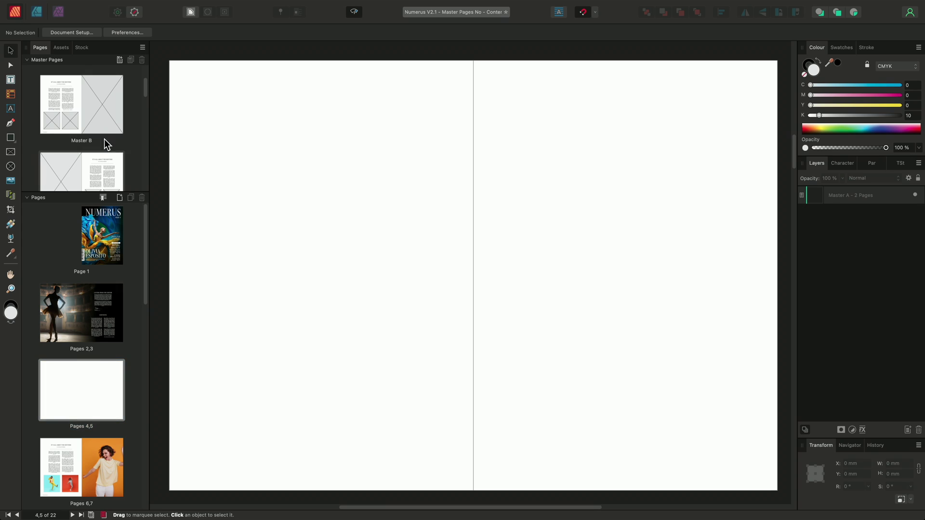
{"action": "left_click_drag", "start_coordinate": [83, 101], "coordinate": [421, 223]}
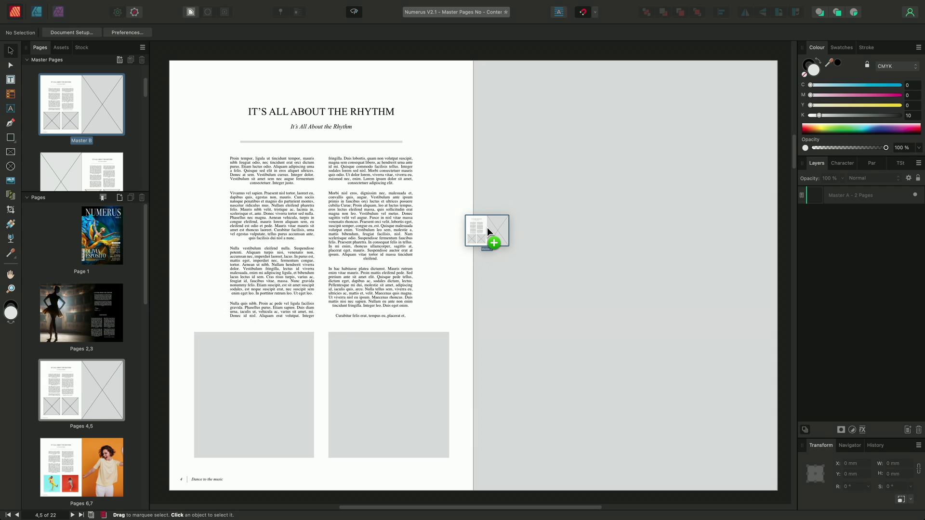
{"action": "left_click_drag", "start_coordinate": [487, 230], "coordinate": [487, 230]}
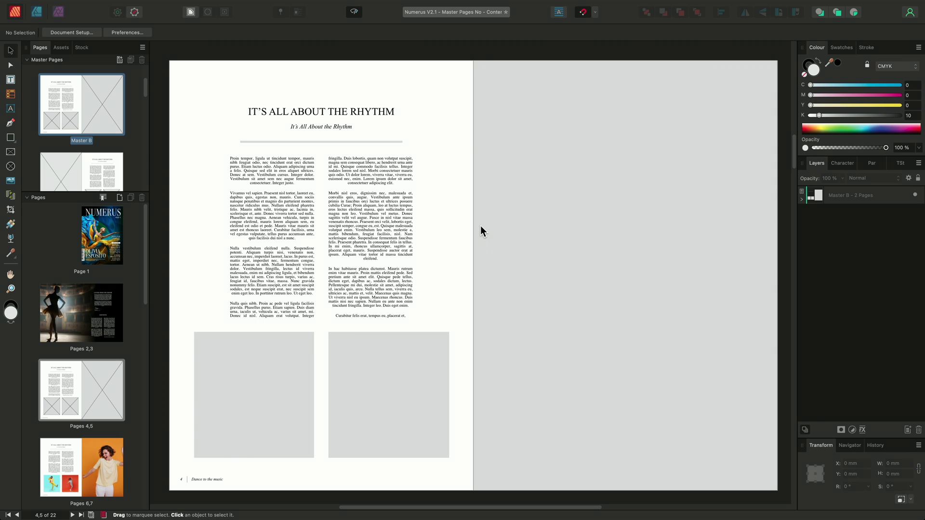
- Load three dancer photos (cyan, red and orange) with the Place Image tool
{"action": "left_click", "coordinate": [10, 181]}
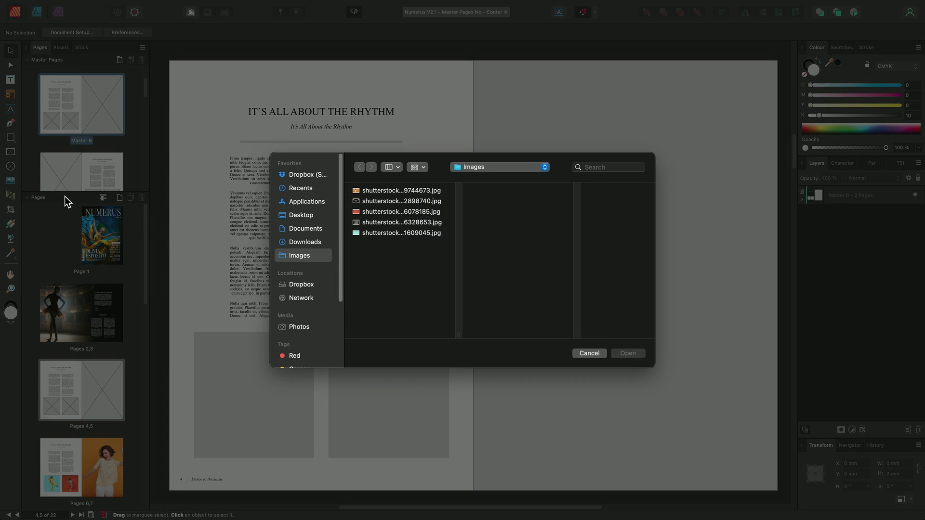
{"action": "left_click", "coordinate": [402, 190]}
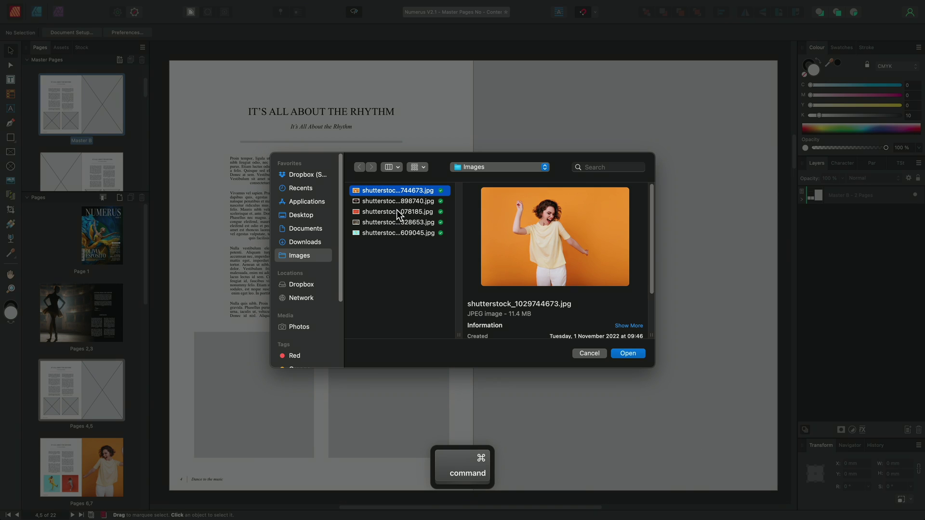
{"action": "left_click", "coordinate": [397, 211], "text": "super"}
{"action": "left_click", "coordinate": [403, 233], "text": "super"}
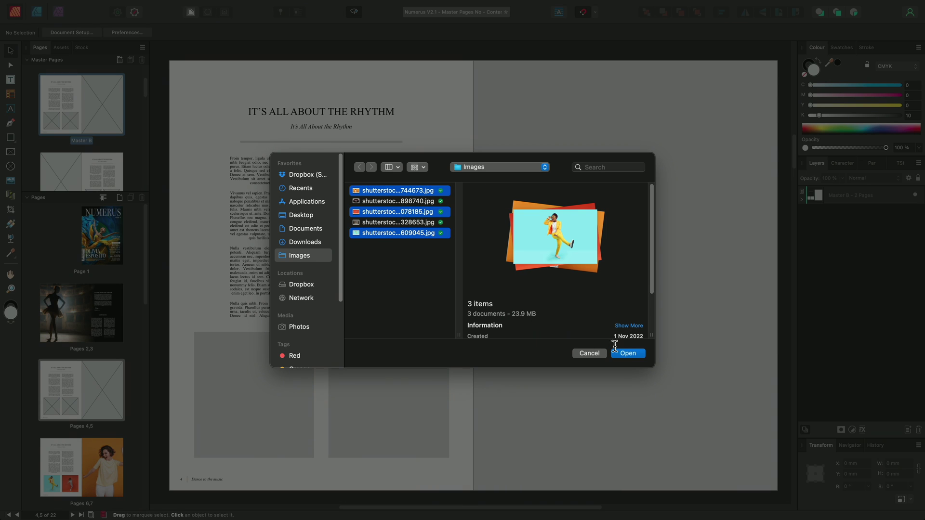
{"action": "left_click", "coordinate": [630, 354]}
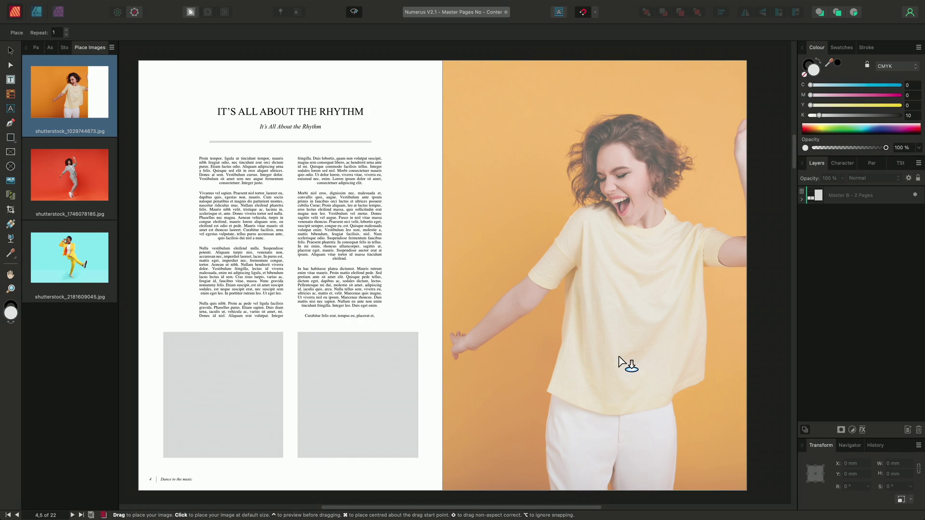
- Place the cyan photo in the left frame, red in the second small frame, orange on the right page
{"action": "left_click", "coordinate": [57, 251]}
{"action": "left_click", "coordinate": [176, 337]}
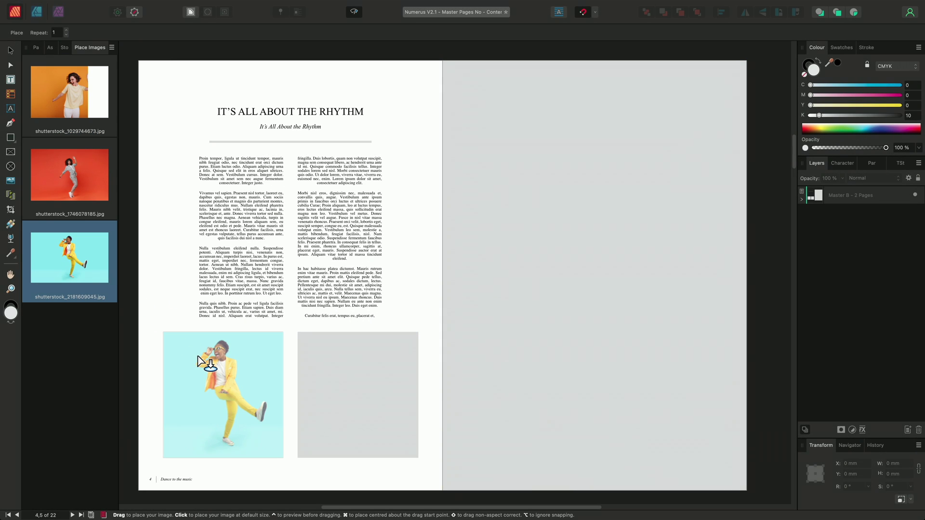
{"action": "left_click", "coordinate": [67, 190]}
{"action": "left_click", "coordinate": [342, 374]}
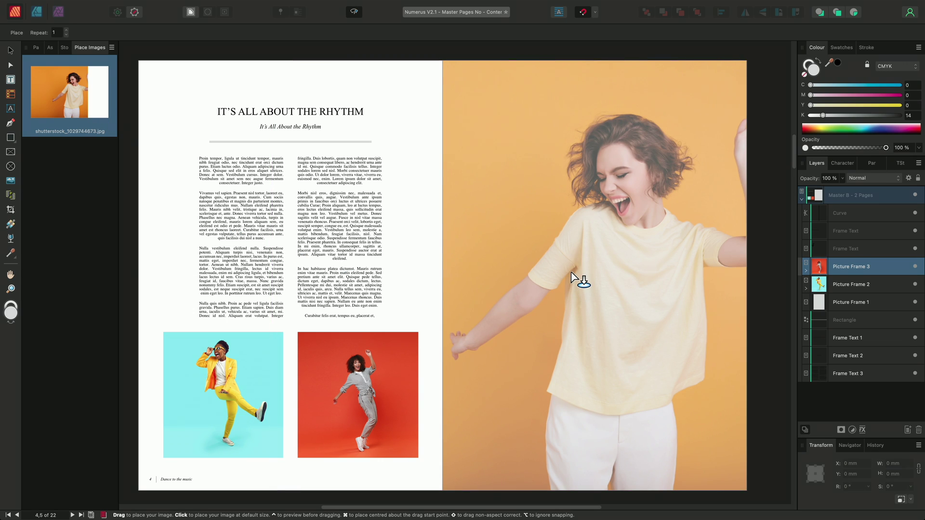
{"action": "left_click", "coordinate": [571, 277]}
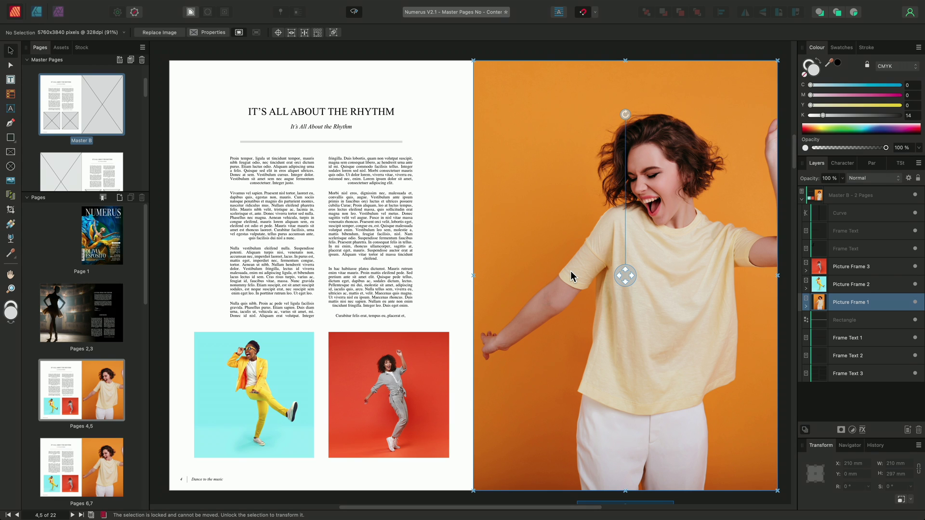
- Apply Master C to pages 4–5 after previewing Master E, so the cyan dancer fills the left page
{"action": "scroll", "coordinate": [147, 103], "scroll_direction": "down", "scroll_amount": 2}
{"action": "left_click_drag", "start_coordinate": [90, 106], "coordinate": [452, 207]}
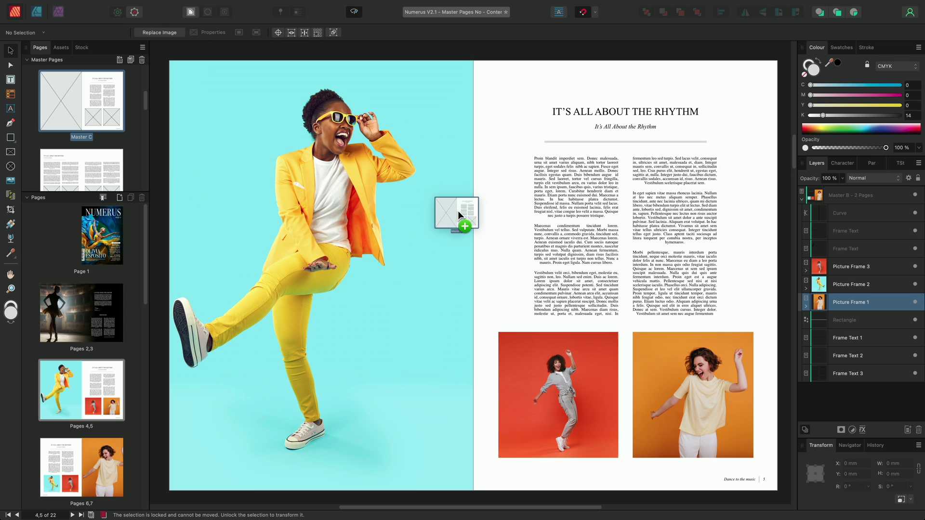
{"action": "left_click_drag", "start_coordinate": [300, 186], "coordinate": [161, 160]}
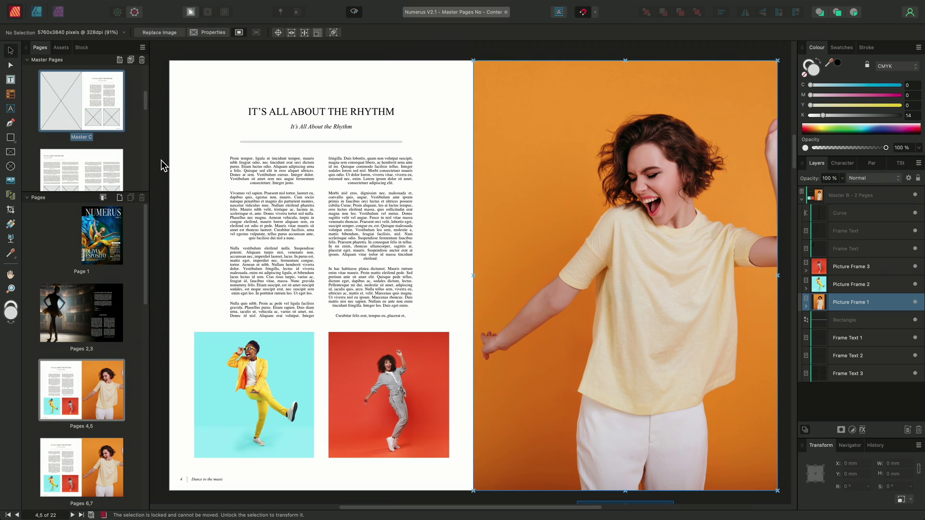
{"action": "scroll", "coordinate": [144, 105], "scroll_direction": "down", "scroll_amount": 4}
{"action": "left_click_drag", "start_coordinate": [118, 126], "coordinate": [91, 129]}
{"action": "scroll", "coordinate": [146, 135], "scroll_direction": "down", "scroll_amount": 2}
{"action": "scroll", "coordinate": [146, 150], "scroll_direction": "down", "scroll_amount": 2}
{"action": "scroll", "coordinate": [143, 157], "scroll_direction": "down", "scroll_amount": 2}
{"action": "left_click_drag", "start_coordinate": [142, 157], "coordinate": [140, 101]}
{"action": "left_click_drag", "start_coordinate": [68, 86], "coordinate": [448, 215]}
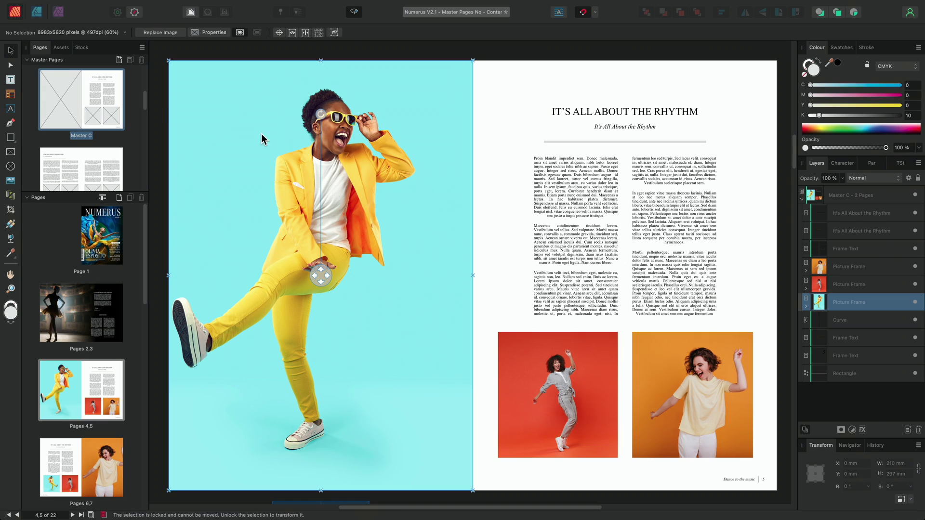
{"action": "scroll", "coordinate": [145, 104], "scroll_direction": "down", "scroll_amount": 2}
{"action": "left_click_drag", "start_coordinate": [81, 116], "coordinate": [153, 108]}
{"action": "scroll", "coordinate": [143, 98], "scroll_direction": "up", "scroll_amount": 3}
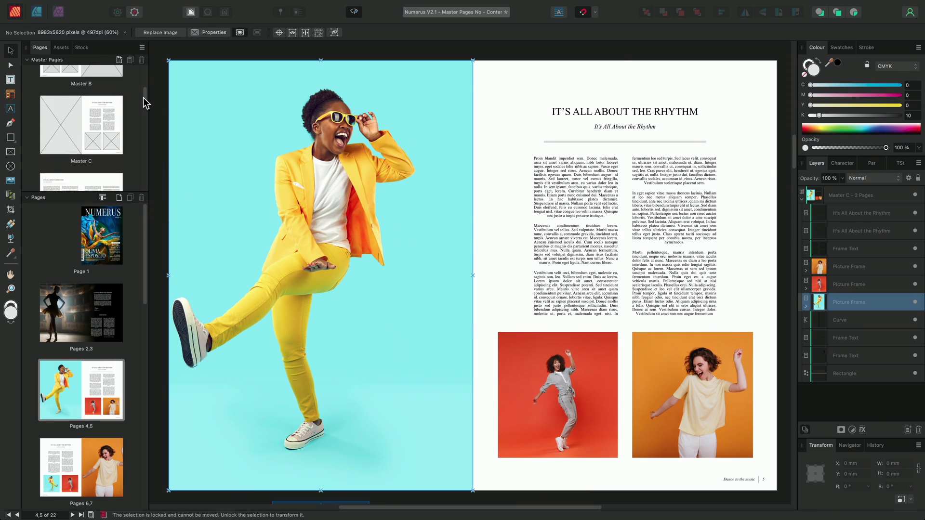
{"action": "left_click_drag", "start_coordinate": [61, 93], "coordinate": [99, 97]}
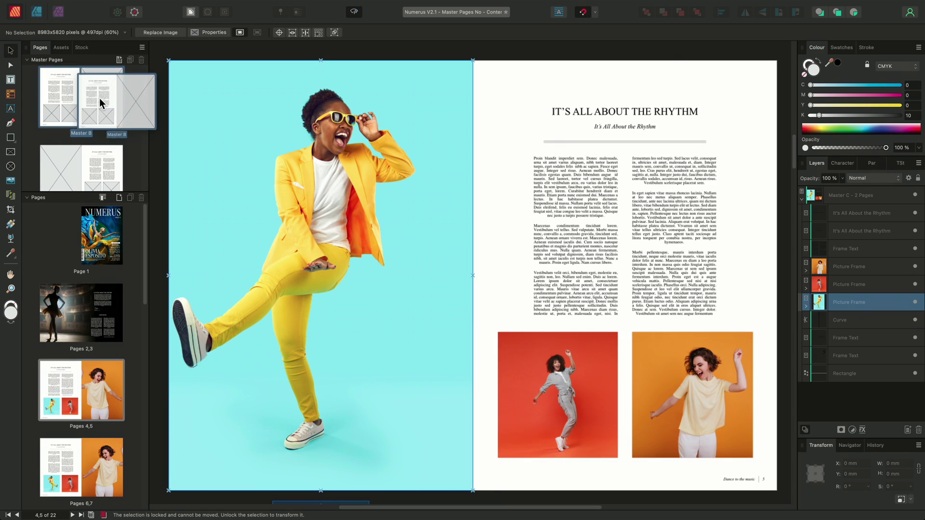
{"action": "left_click_drag", "start_coordinate": [74, 161], "coordinate": [284, 171]}
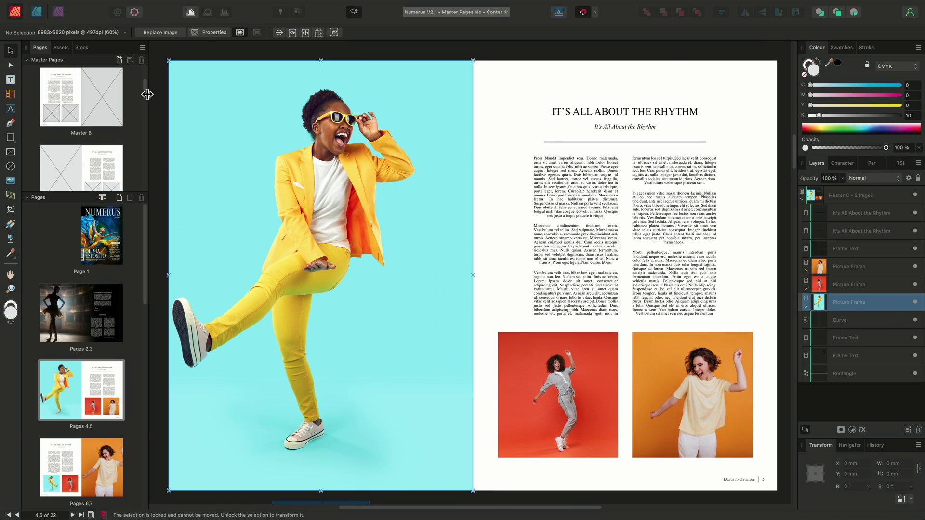
{"action": "scroll", "coordinate": [145, 96], "scroll_direction": "down", "scroll_amount": 2}
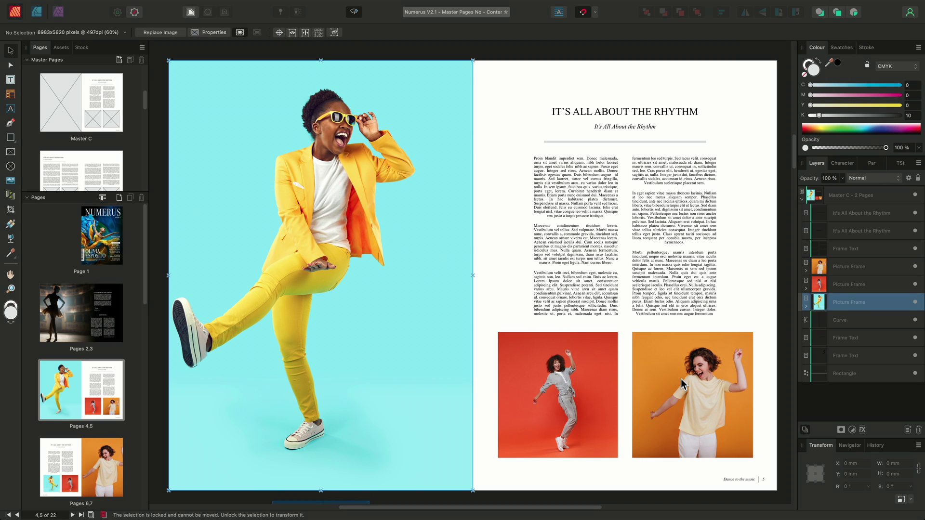
- Add a new blank facing A4 master, Master K (210 × 297 mm), and open it
{"action": "left_click", "coordinate": [119, 59]}
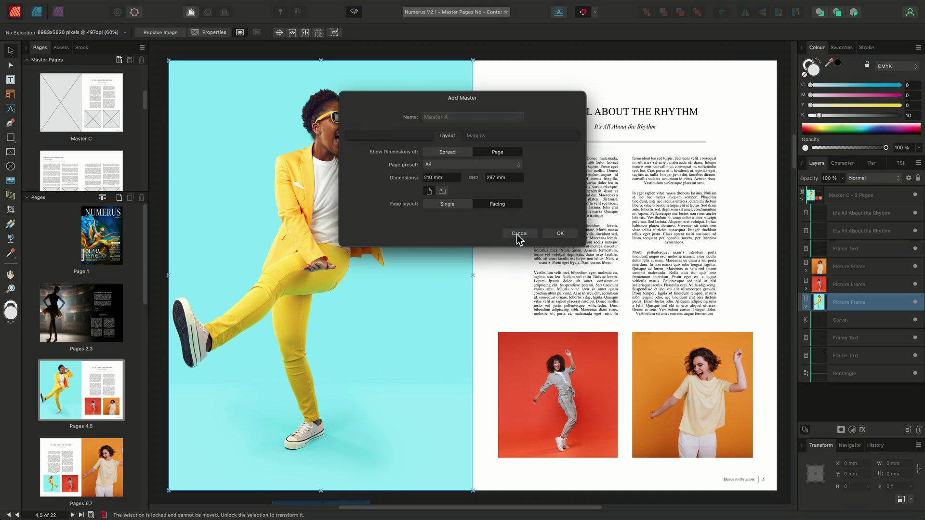
{"action": "left_click", "coordinate": [560, 234]}
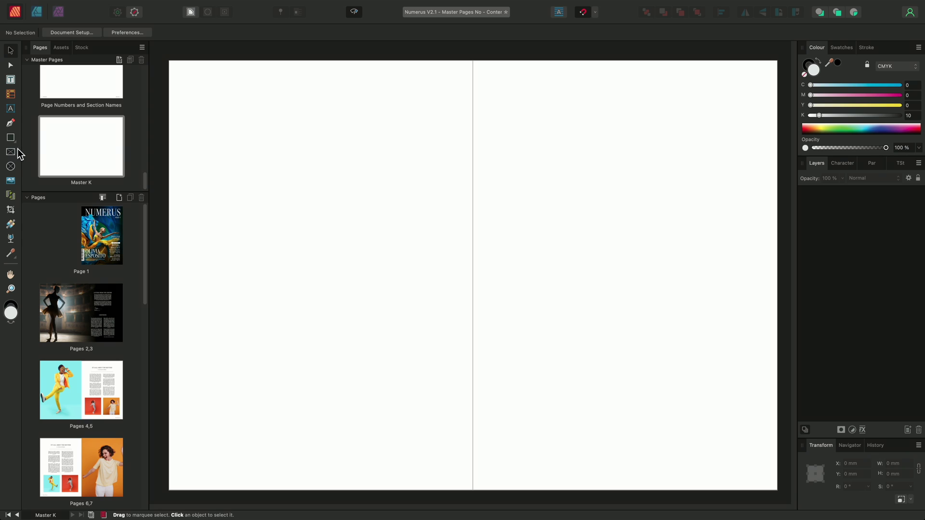
{"action": "left_click", "coordinate": [10, 166]}
{"action": "key", "text": "alt"}
{"action": "scroll", "coordinate": [478, 219], "scroll_direction": "down", "scroll_amount": 2}
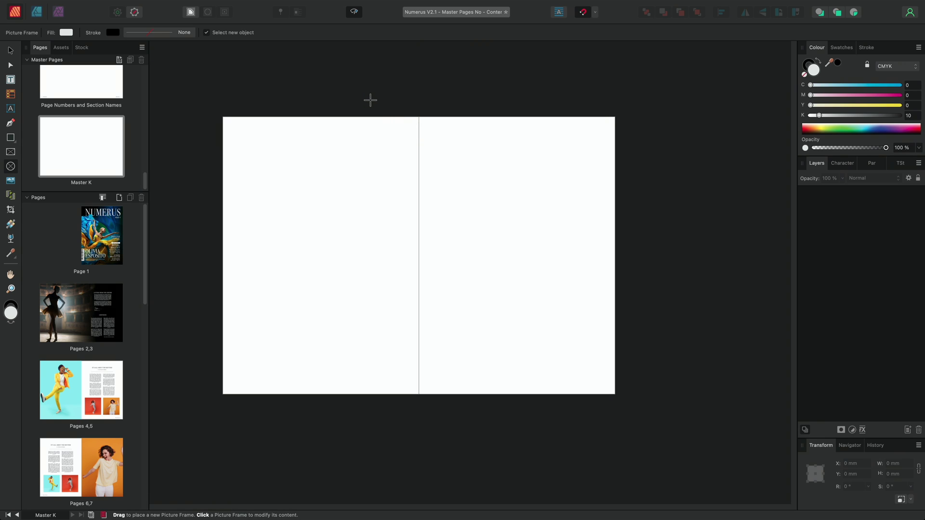
- Draw a circular picture frame, centre it on the spread and enlarge it to 416.3 mm
{"action": "left_click_drag", "start_coordinate": [370, 100], "coordinate": [720, 413]}
{"action": "key", "text": "shift"}
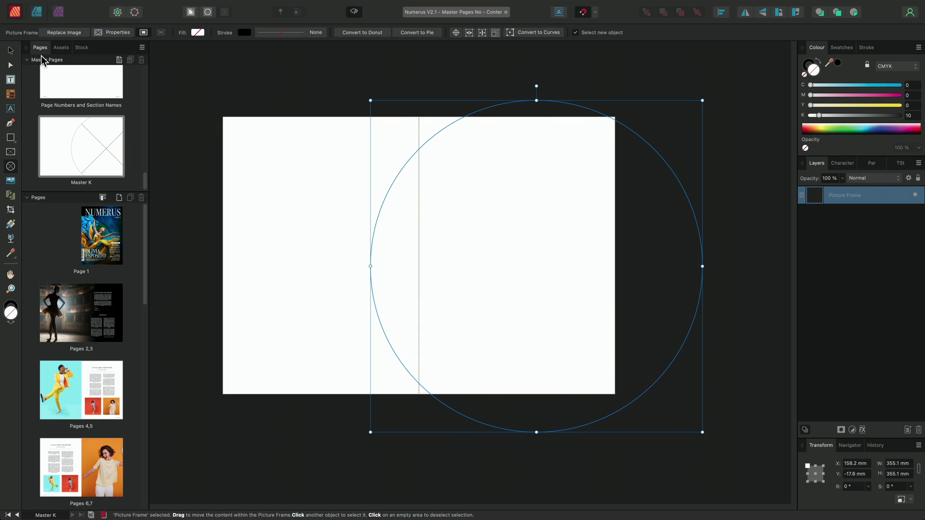
{"action": "left_click", "coordinate": [10, 50]}
{"action": "left_click_drag", "start_coordinate": [535, 279], "coordinate": [504, 271]}
{"action": "key", "text": "super"}
{"action": "left_click_drag", "start_coordinate": [671, 87], "coordinate": [706, 68]}
{"action": "key", "text": "shift"}
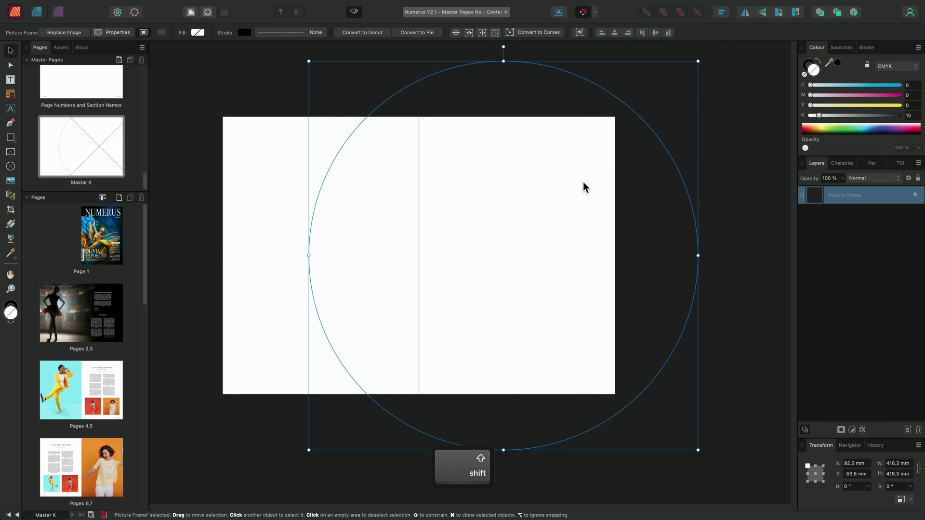
{"action": "mouse_move", "coordinate": [585, 186]}
{"action": "left_mouse_down"}
{"action": "mouse_move", "coordinate": [576, 192]}
{"action": "mouse_move", "coordinate": [589, 193]}
{"action": "left_mouse_up"}
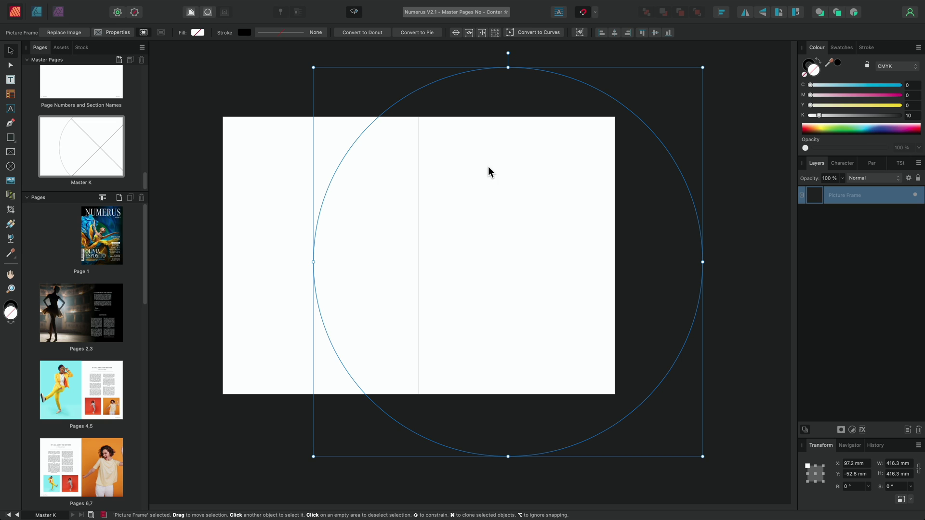
- Add two side-by-side rectangular picture frames snapped to the bottom margin of the left page
{"action": "left_click", "coordinate": [10, 152]}
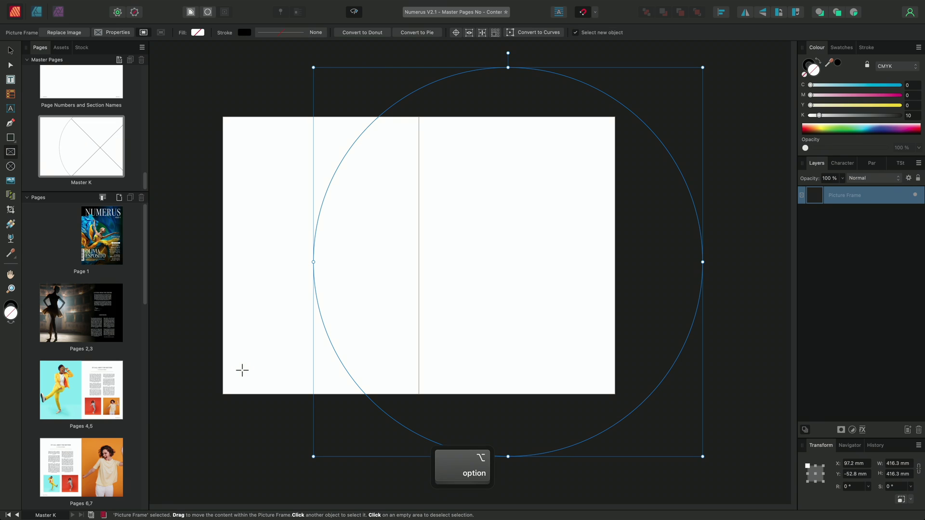
{"action": "scroll", "coordinate": [242, 370], "scroll_direction": "up", "scroll_amount": 5}
{"action": "key", "text": "ctrl+w"}
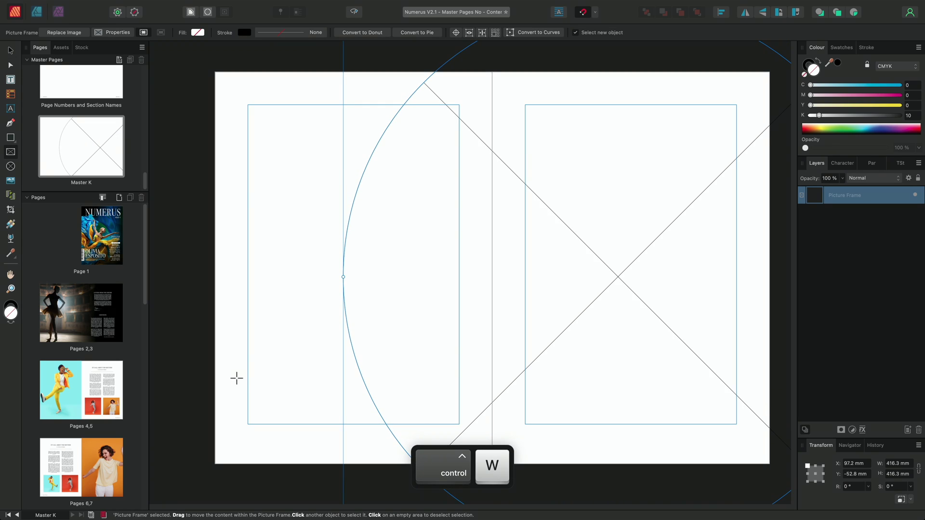
{"action": "left_click_drag", "start_coordinate": [236, 378], "coordinate": [358, 451]}
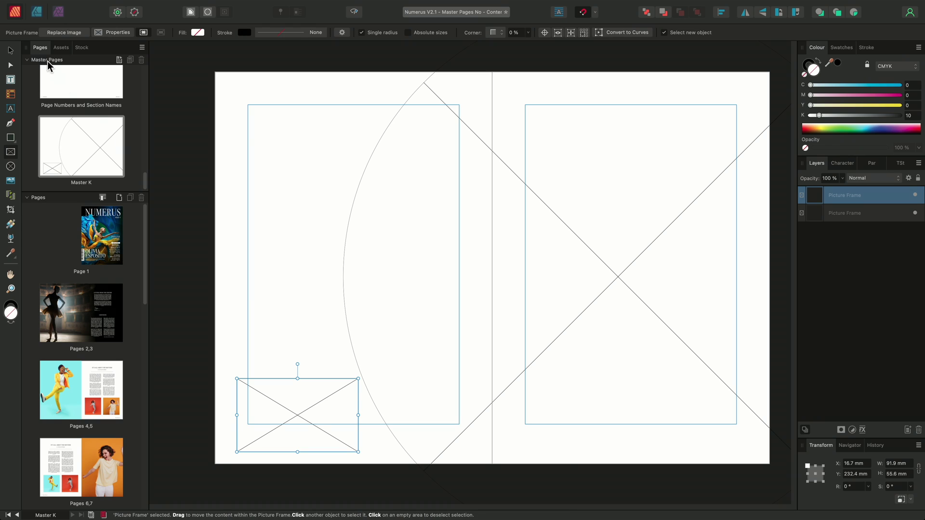
{"action": "key", "text": "v"}
{"action": "left_click_drag", "start_coordinate": [288, 421], "coordinate": [288, 416]}
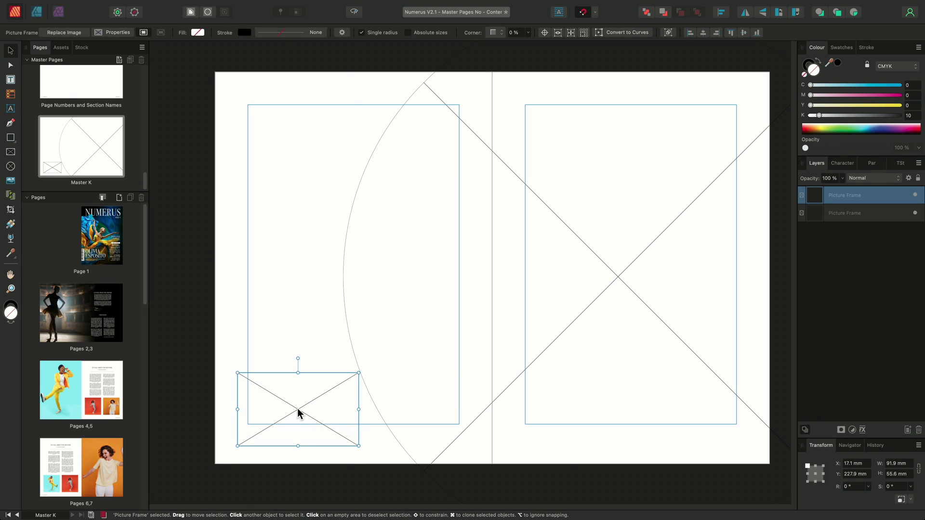
{"action": "key", "text": "super"}
{"action": "left_click_drag", "start_coordinate": [298, 413], "coordinate": [427, 413]}
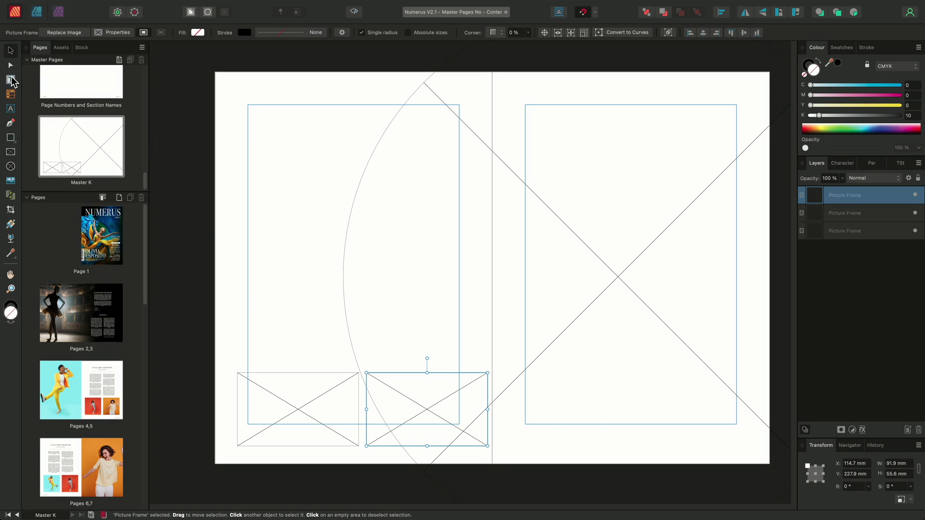
{"action": "left_click", "coordinate": [11, 80]}
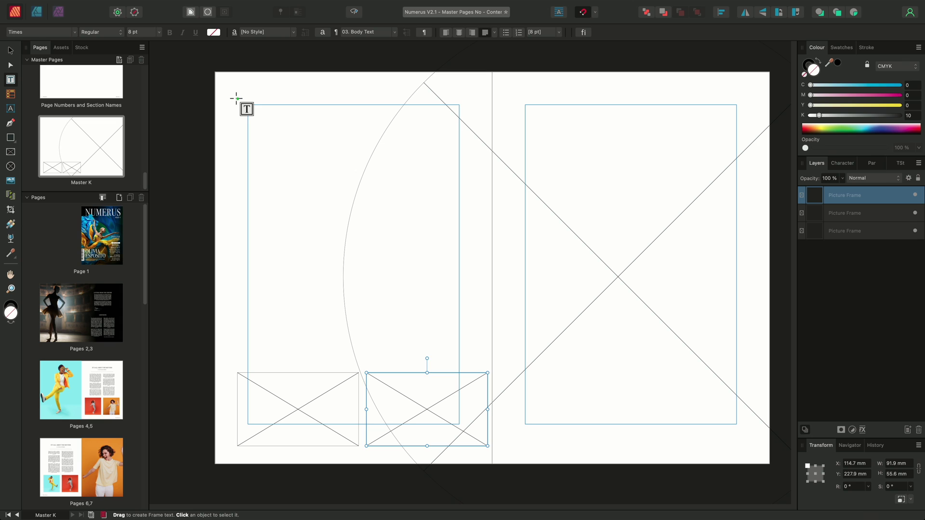
- Draw a header text frame at the top of the left page and place a copy below it
{"action": "left_click_drag", "start_coordinate": [242, 99], "coordinate": [407, 114]}
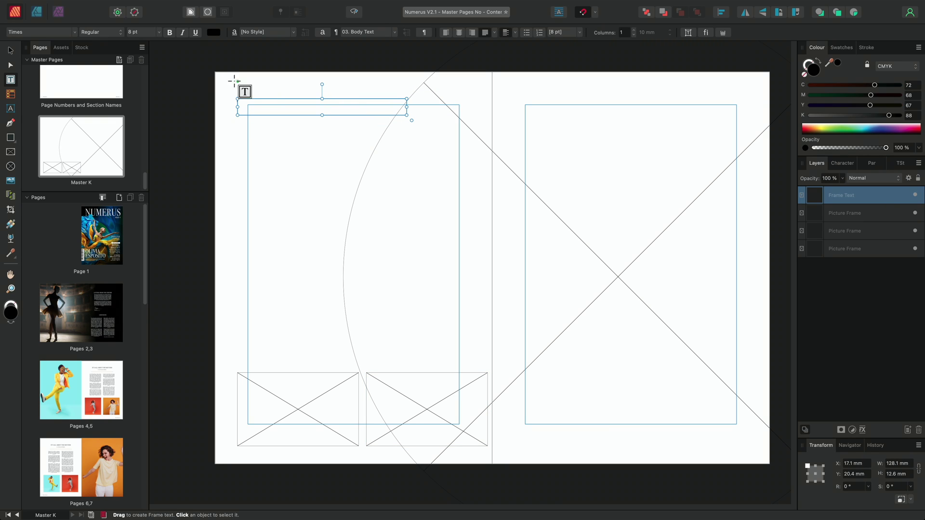
{"action": "left_click", "coordinate": [11, 51]}
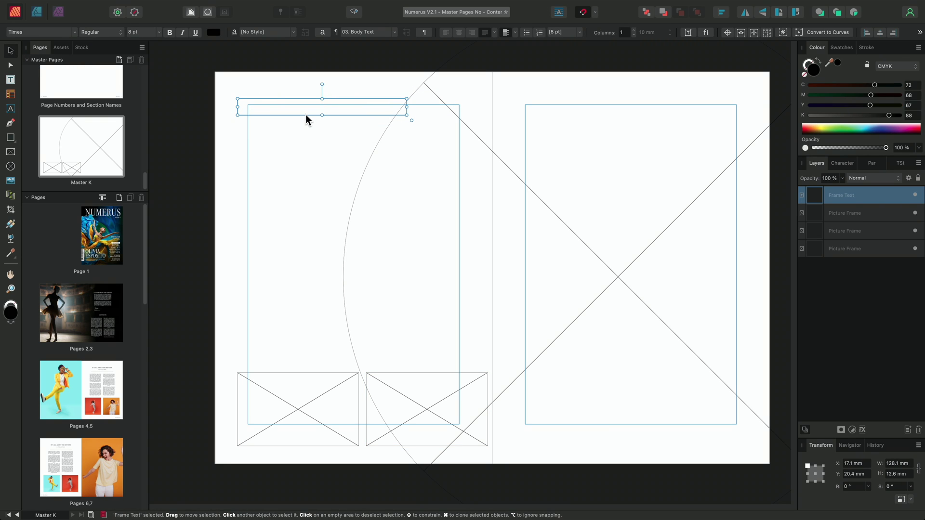
{"action": "left_click_drag", "start_coordinate": [305, 117], "coordinate": [332, 372]}
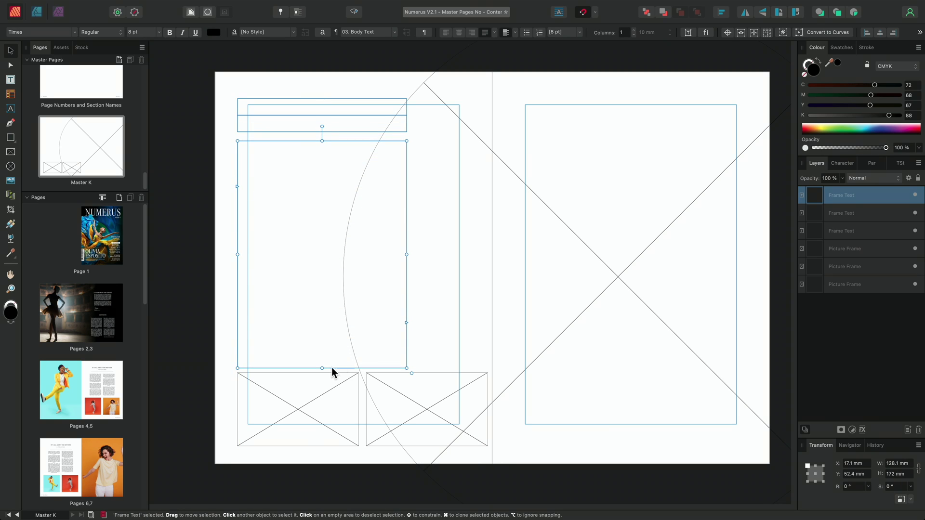
- Style the header, subtitle and body frames with 01. Title, 02. Subtitle and 03. Body Text
{"action": "left_click", "coordinate": [316, 99]}
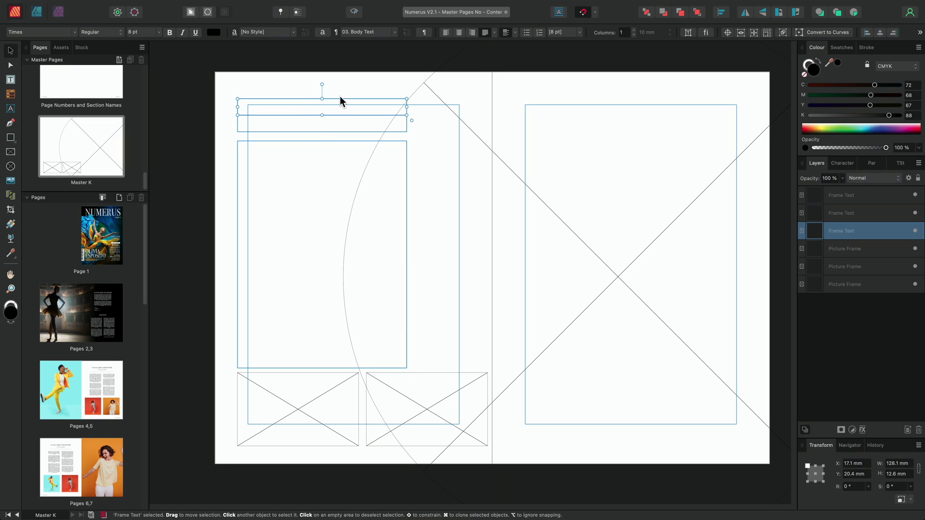
{"action": "left_click", "coordinate": [395, 33]}
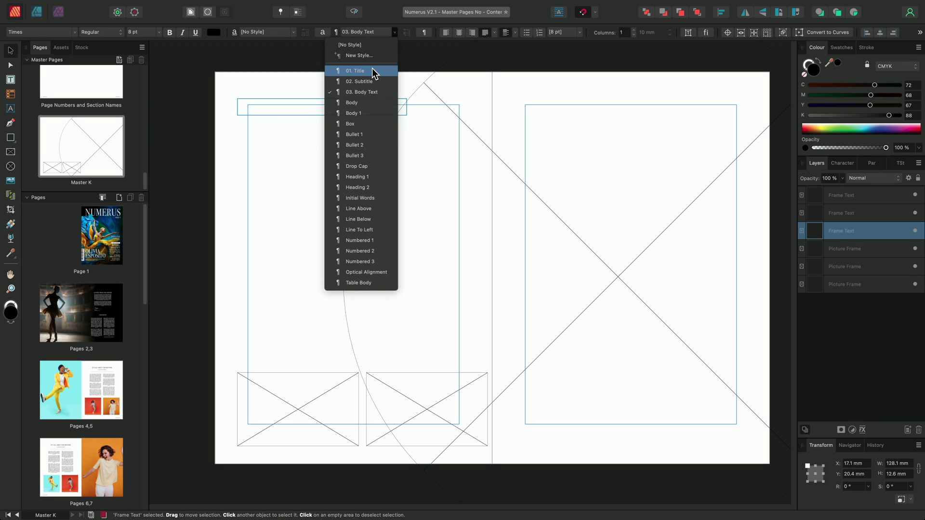
{"action": "left_click", "coordinate": [374, 72]}
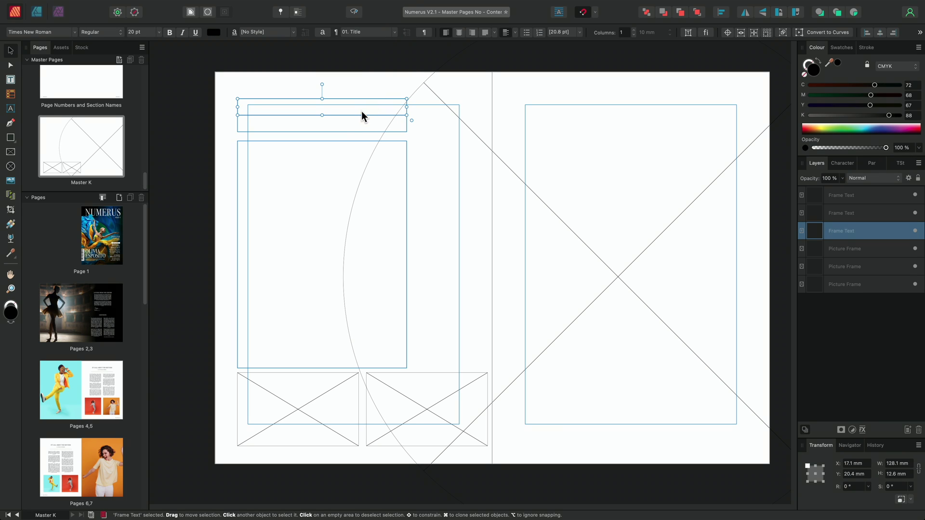
{"action": "left_click", "coordinate": [339, 127]}
{"action": "left_click", "coordinate": [395, 32]}
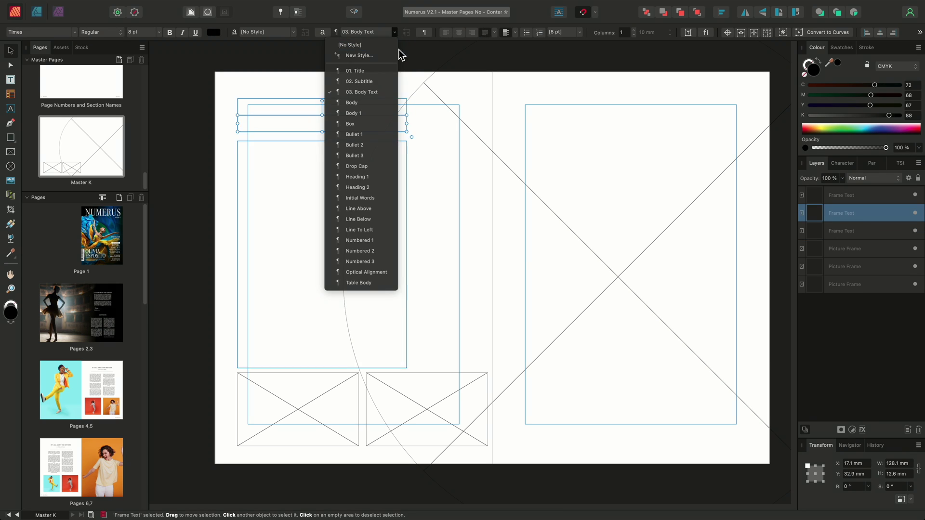
{"action": "left_click", "coordinate": [374, 81]}
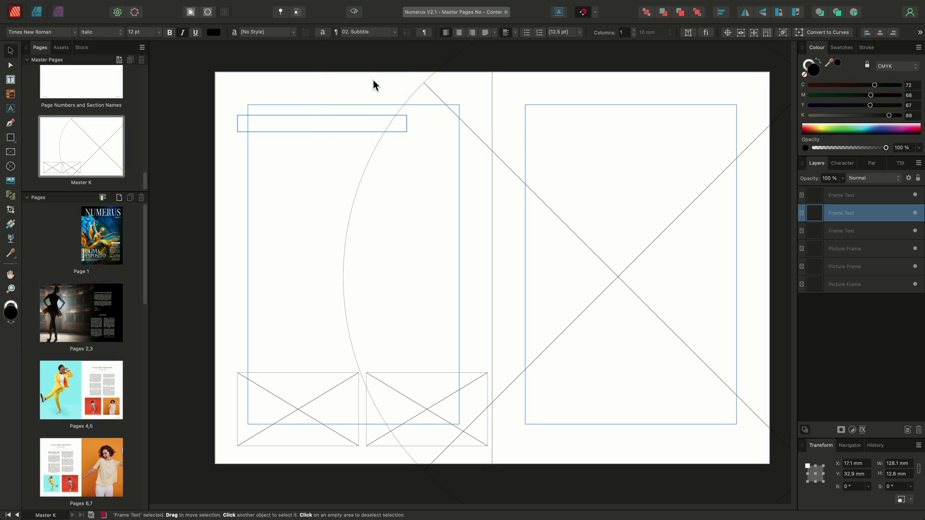
{"action": "left_click", "coordinate": [337, 158]}
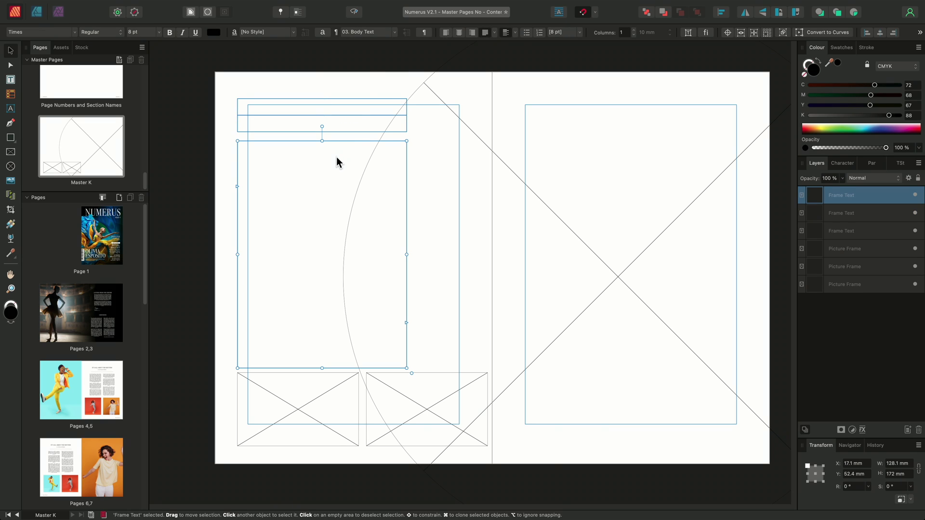
{"action": "left_click", "coordinate": [369, 34]}
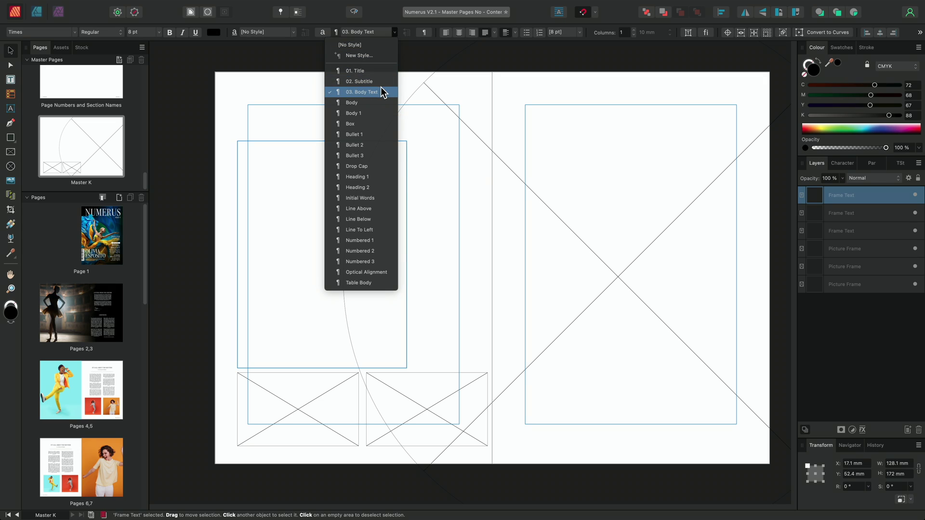
{"action": "left_click", "coordinate": [383, 91]}
{"action": "left_click", "coordinate": [397, 80]}
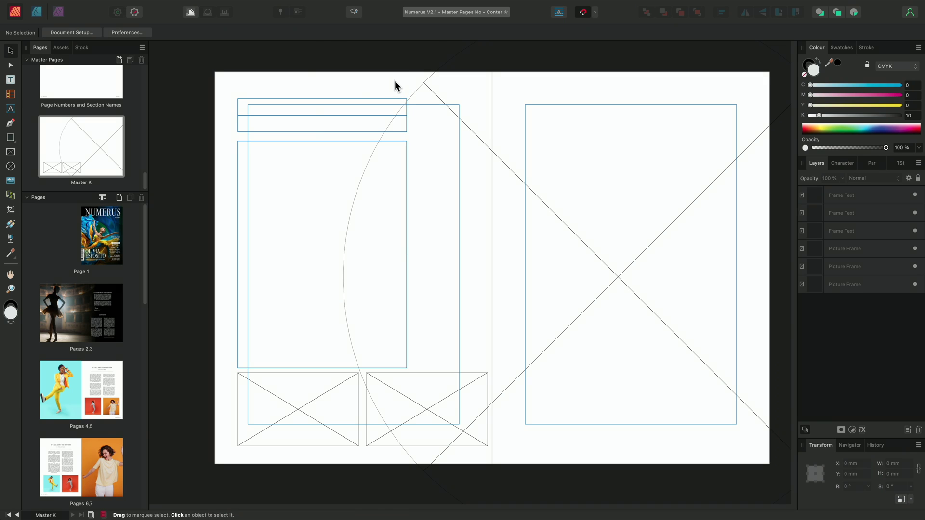
- Draw a 131 × 2.2 mm rule under the subtitle frame and move it to the bottom layer
{"action": "left_click", "coordinate": [11, 137]}
{"action": "key", "text": "alt"}
{"action": "scroll", "coordinate": [244, 134], "scroll_direction": "up", "scroll_amount": 3}
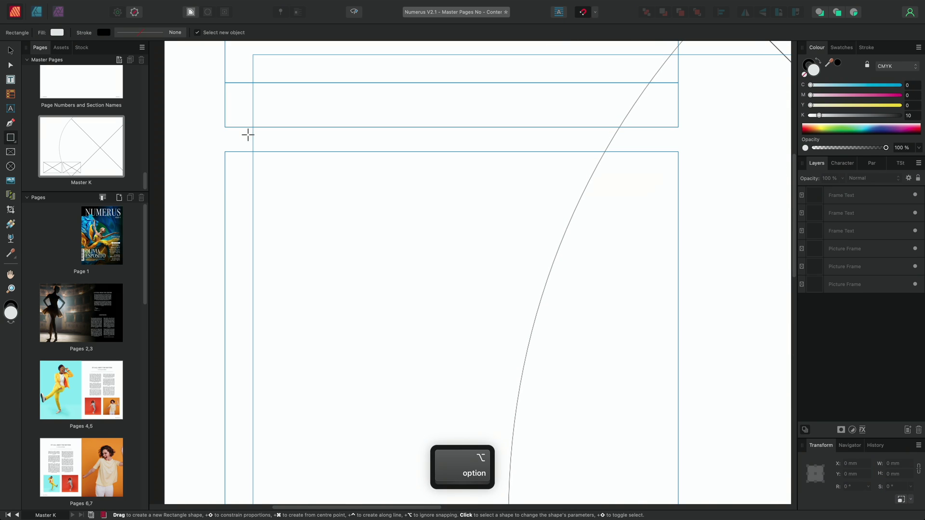
{"action": "left_click_drag", "start_coordinate": [225, 135], "coordinate": [688, 142]}
{"action": "key", "text": "v"}
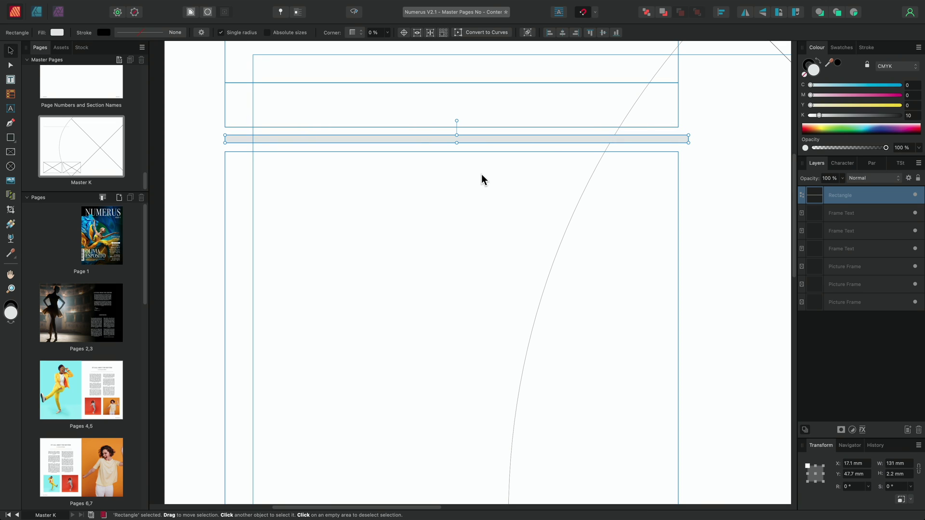
{"action": "left_click_drag", "start_coordinate": [874, 195], "coordinate": [874, 319]}
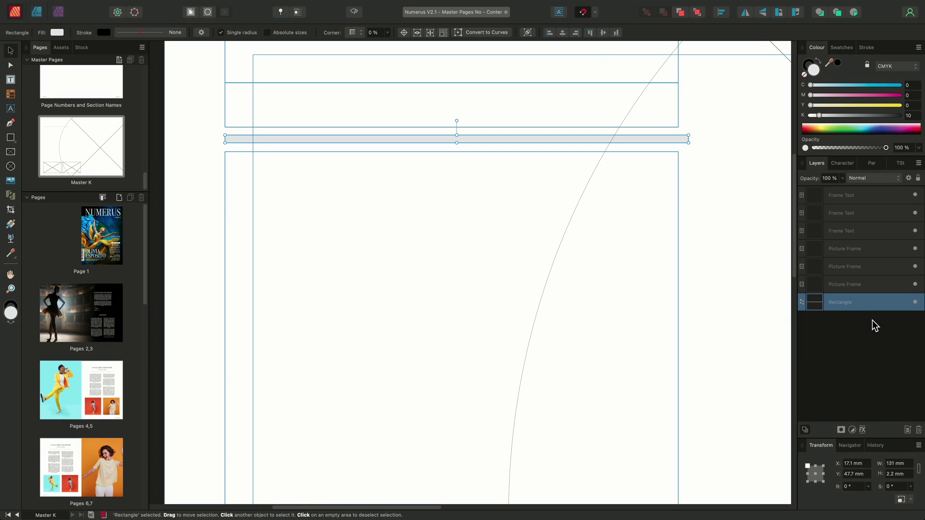
{"action": "scroll", "coordinate": [530, 260], "scroll_direction": "down", "scroll_amount": 3}
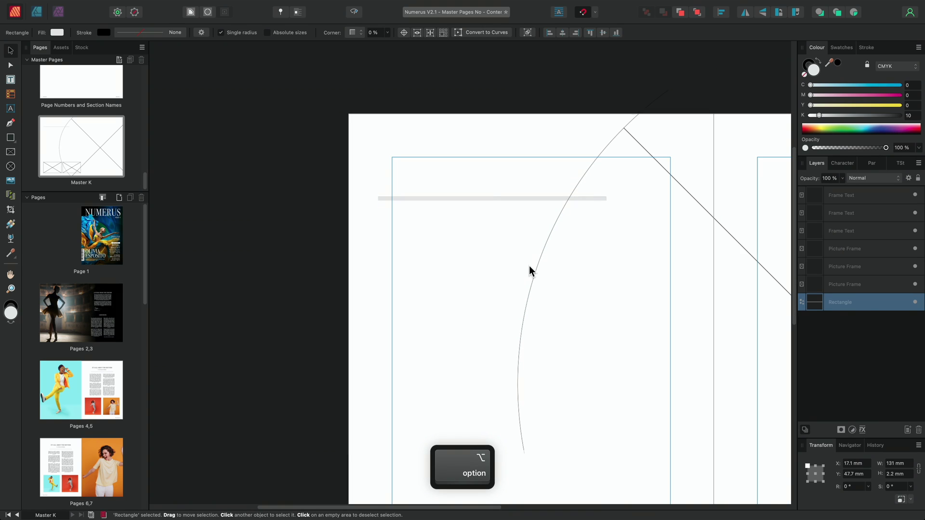
{"action": "scroll", "coordinate": [529, 271], "scroll_direction": "down", "scroll_amount": 5}
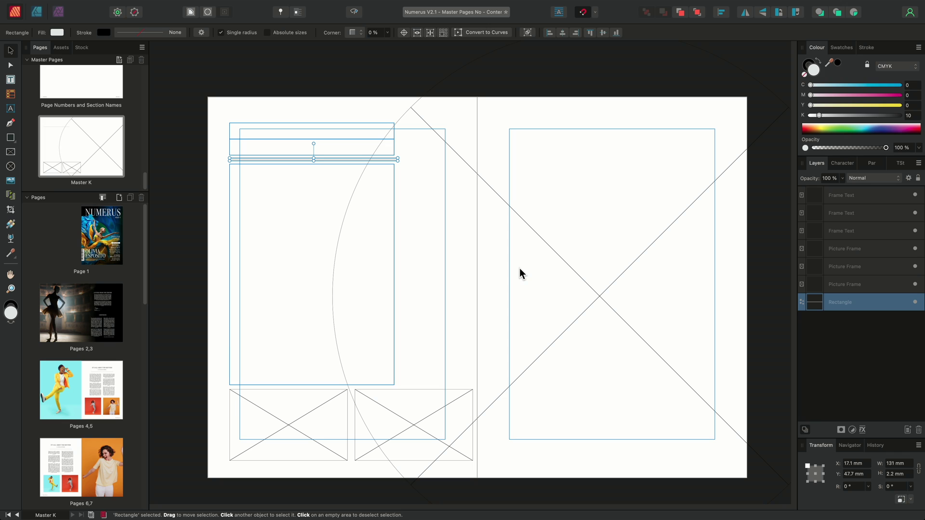
- Give the large circular picture frame a Tight text wrap with 6 mm distance from text
{"action": "left_click", "coordinate": [600, 295]}
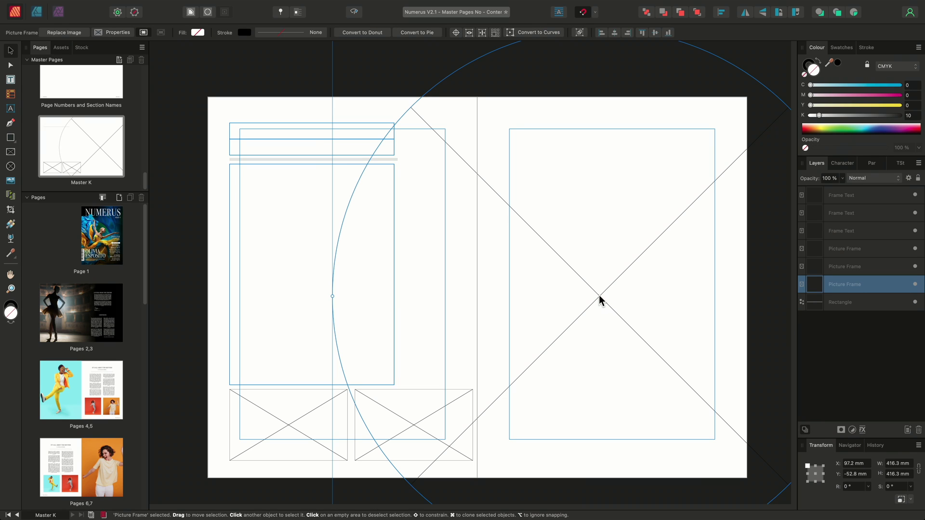
{"action": "left_click", "coordinate": [191, 12]}
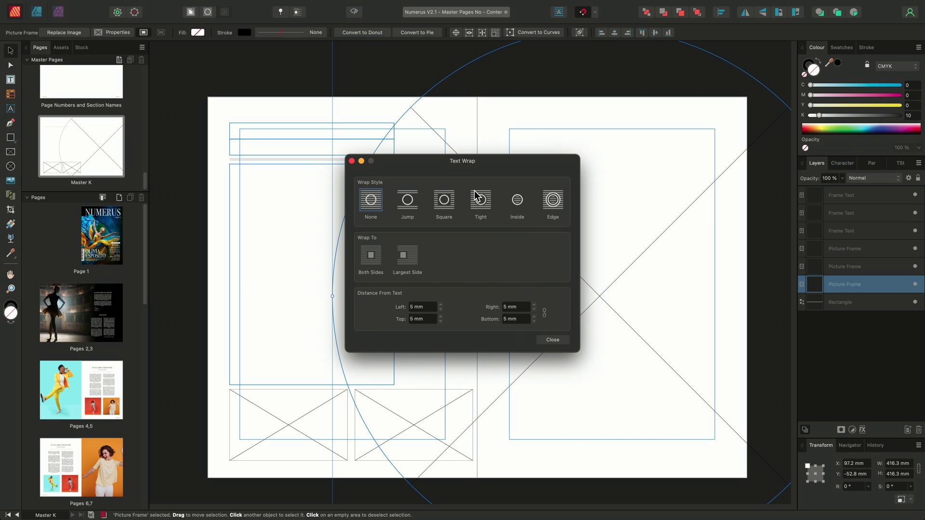
{"action": "left_click", "coordinate": [476, 205]}
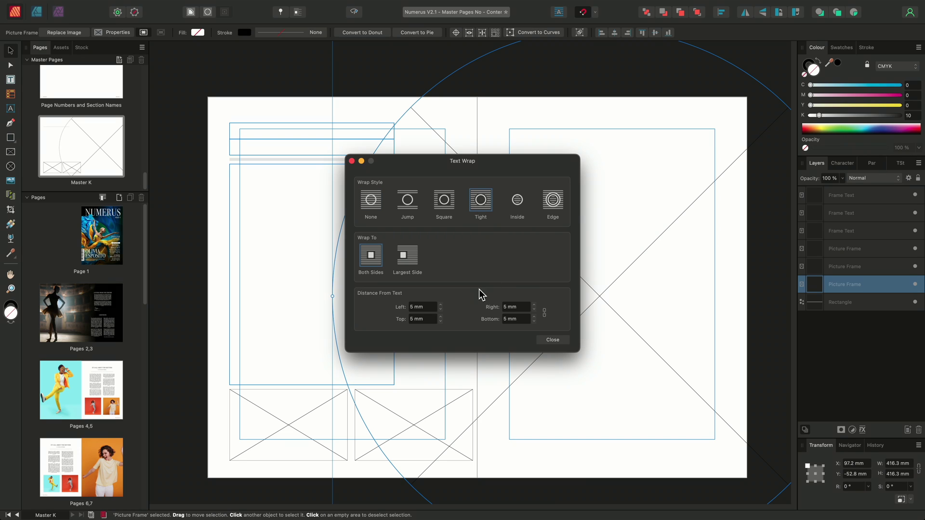
{"action": "left_click", "coordinate": [441, 304]}
{"action": "left_click", "coordinate": [556, 340]}
{"action": "left_click", "coordinate": [296, 106]}
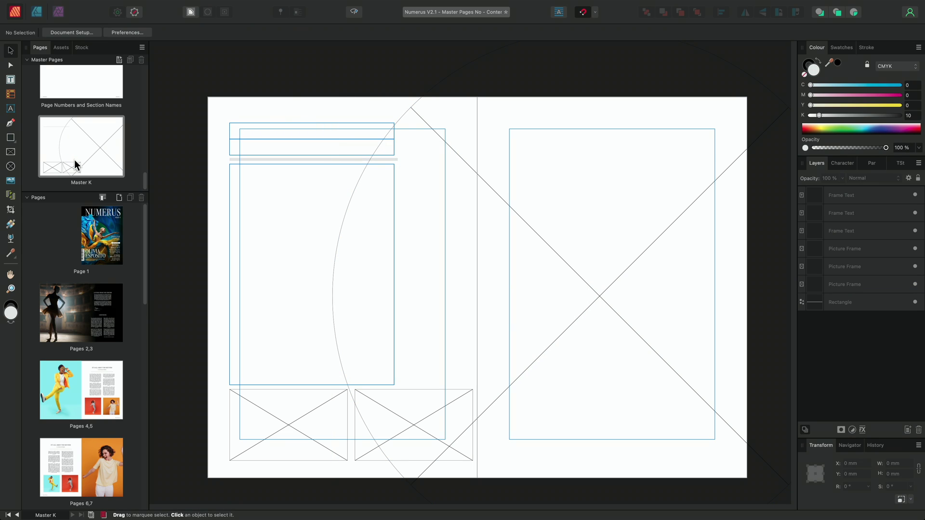
- Drag the Page Numbers and Section Names master onto Master K to add its section-name footer
{"action": "scroll", "coordinate": [75, 160], "scroll_direction": "up", "scroll_amount": 3}
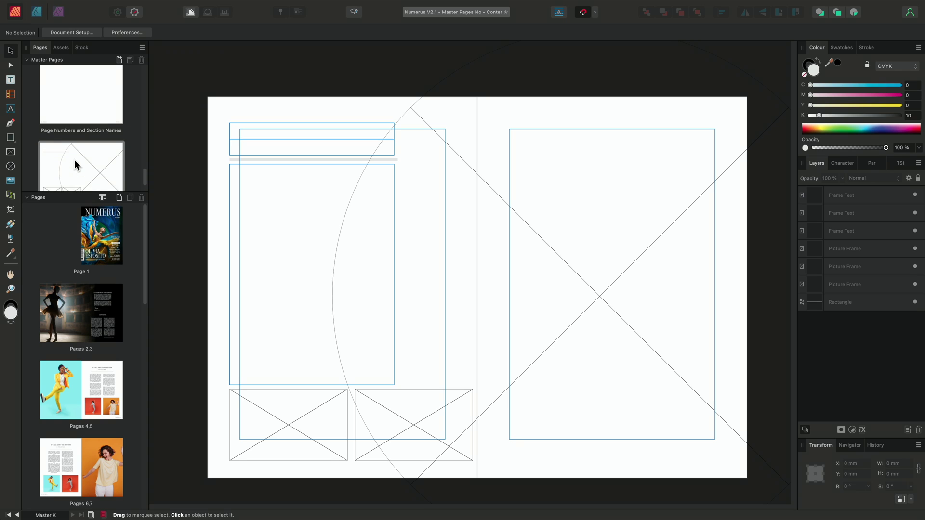
{"action": "double_click", "coordinate": [80, 115]}
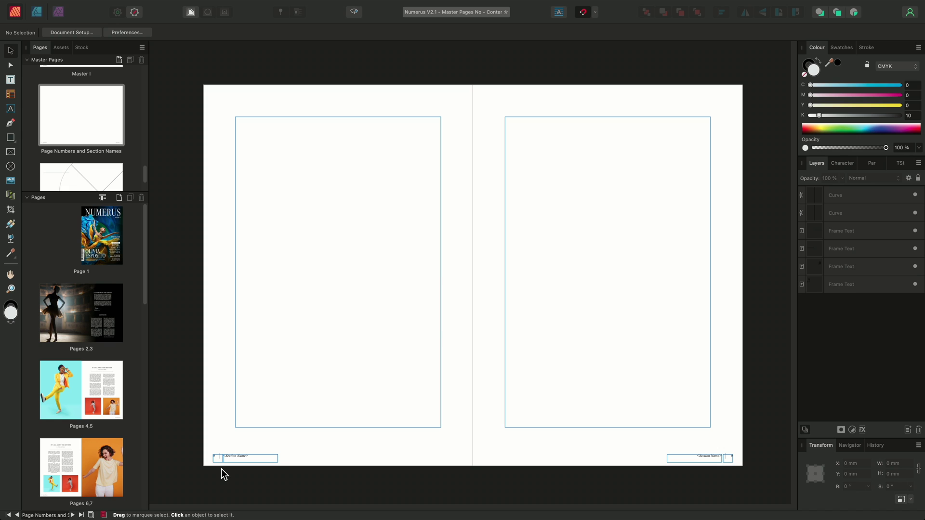
{"action": "scroll", "coordinate": [219, 468], "scroll_direction": "up", "scroll_amount": 8}
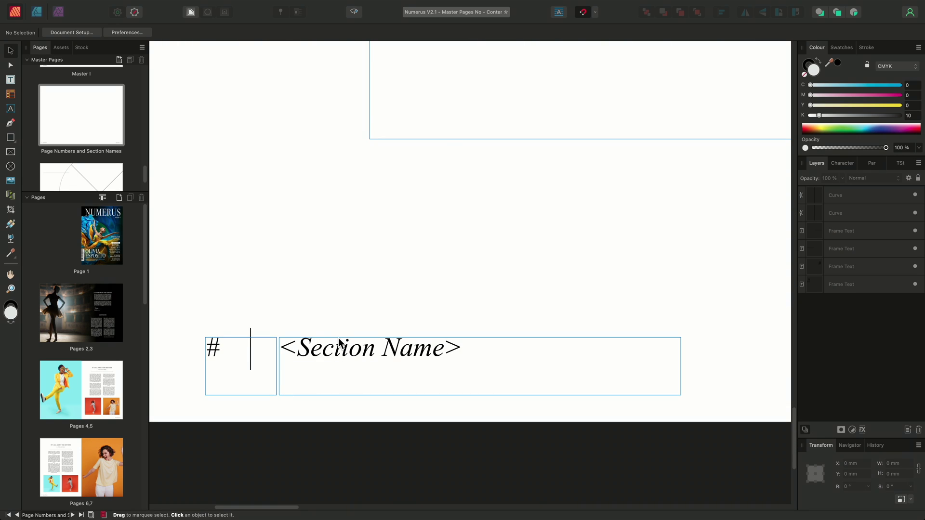
{"action": "double_click", "coordinate": [85, 176]}
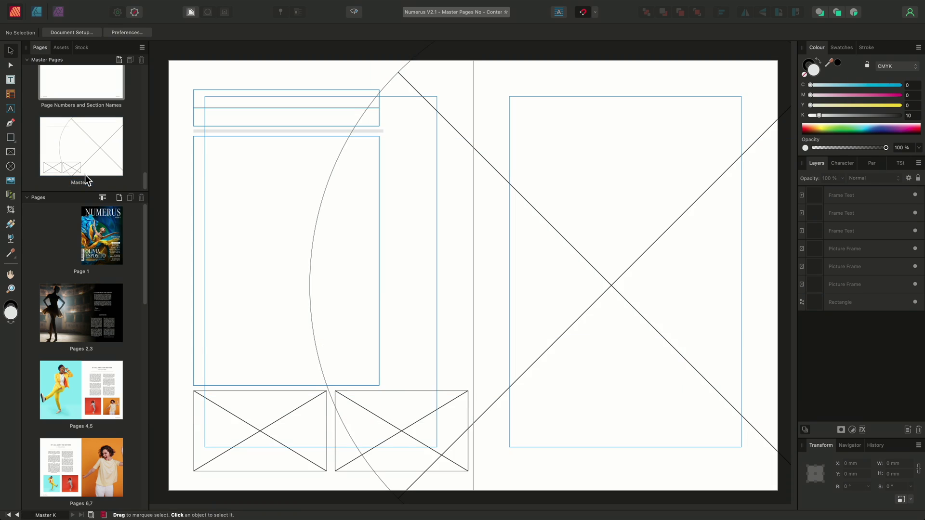
{"action": "left_click_drag", "start_coordinate": [61, 82], "coordinate": [54, 146]}
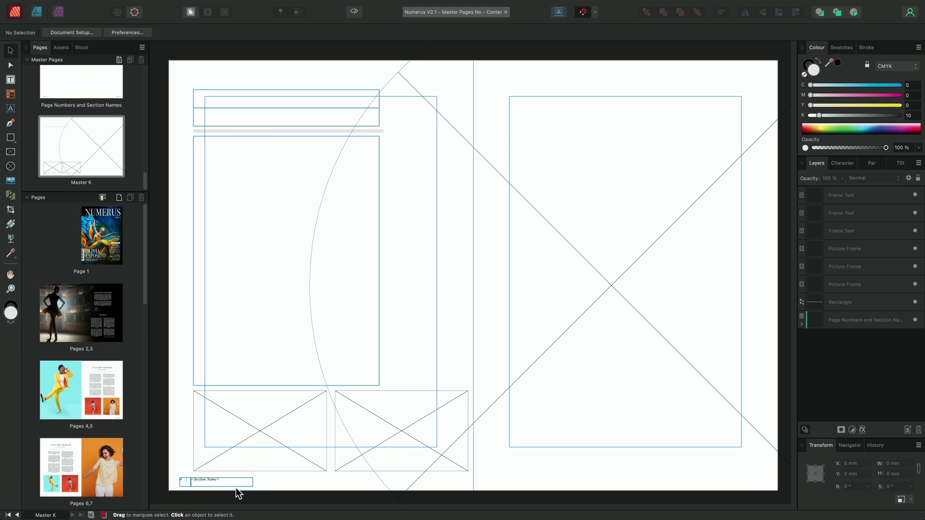
{"action": "left_click", "coordinate": [612, 361]}
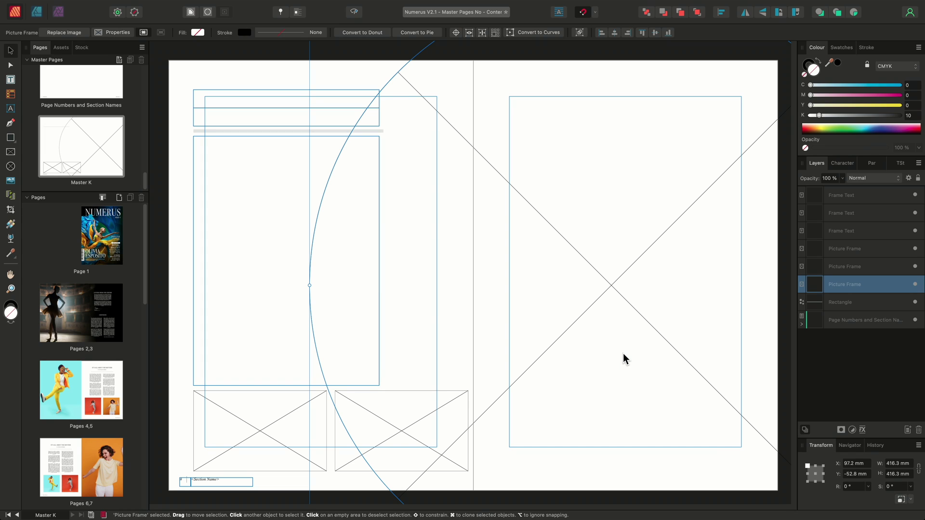
- Rename Master K's three picture frame layers Picture Frame 1, 2 and 3
{"action": "double_click", "coordinate": [852, 285]}
{"action": "key", "text": "Right"}
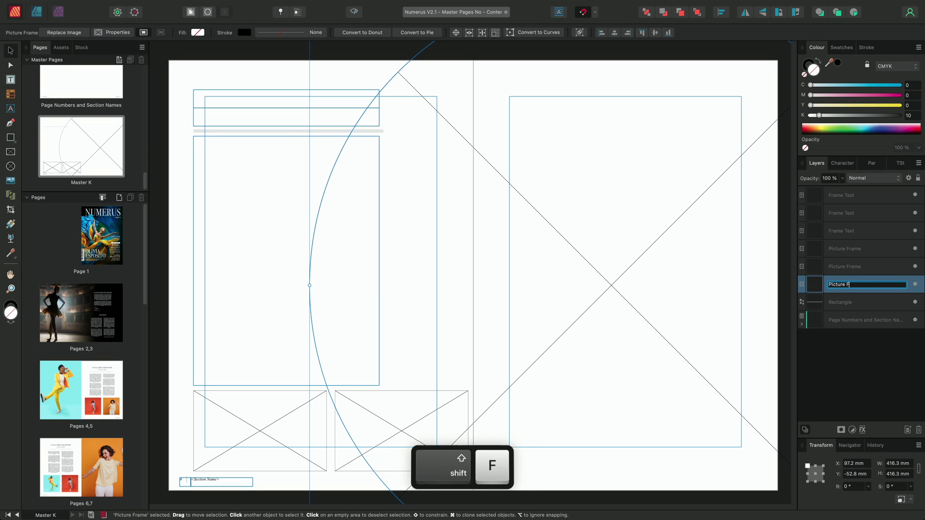
{"action": "type", "text": "1"}
{"action": "double_click", "coordinate": [846, 266]}
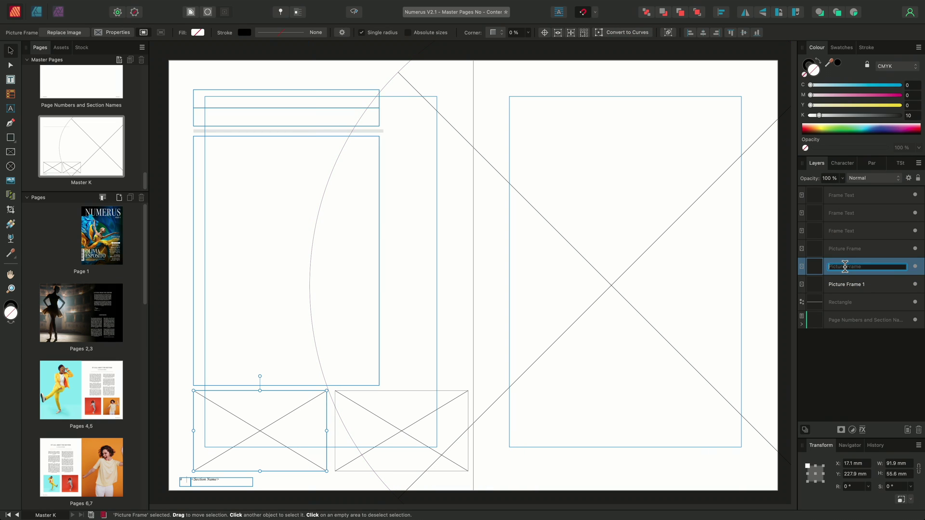
{"action": "key", "text": "Right"}
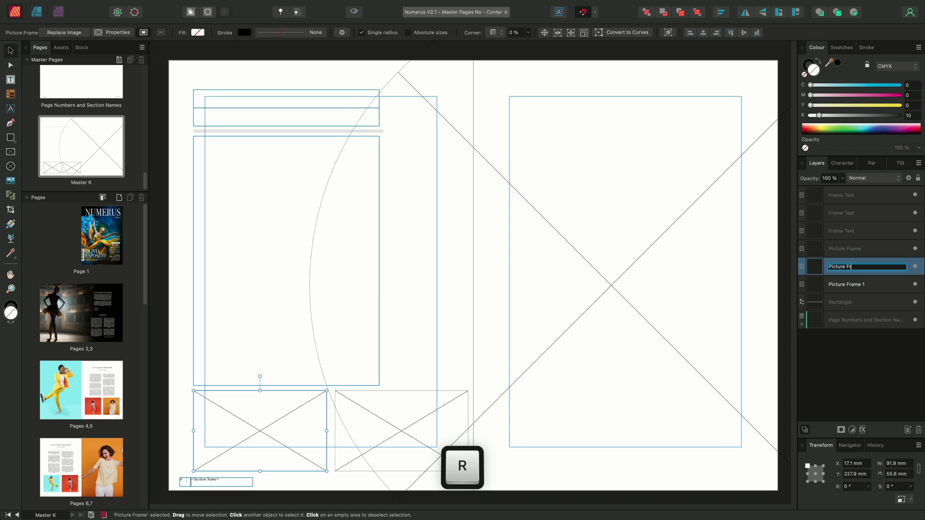
{"action": "type", "text": "2"}
{"action": "left_click", "coordinate": [848, 250]}
{"action": "double_click", "coordinate": [848, 250]}
{"action": "key", "text": "Right"}
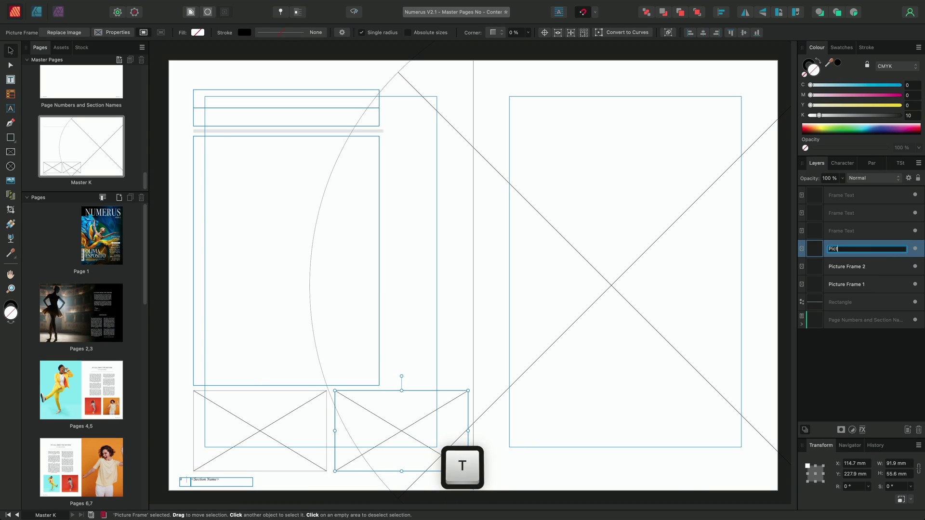
{"action": "type", "text": "3"}
{"action": "left_click", "coordinate": [849, 230]}
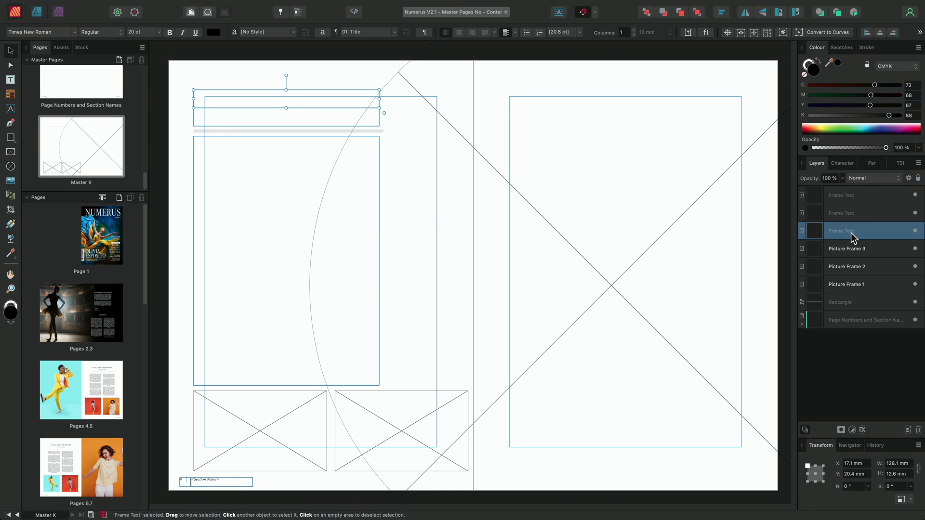
- Rename the title, subtitle and body text layers Frame Text 1, Frame Text 2 and Frame Text 3
{"action": "double_click", "coordinate": [851, 234]}
{"action": "key", "text": "Right"}
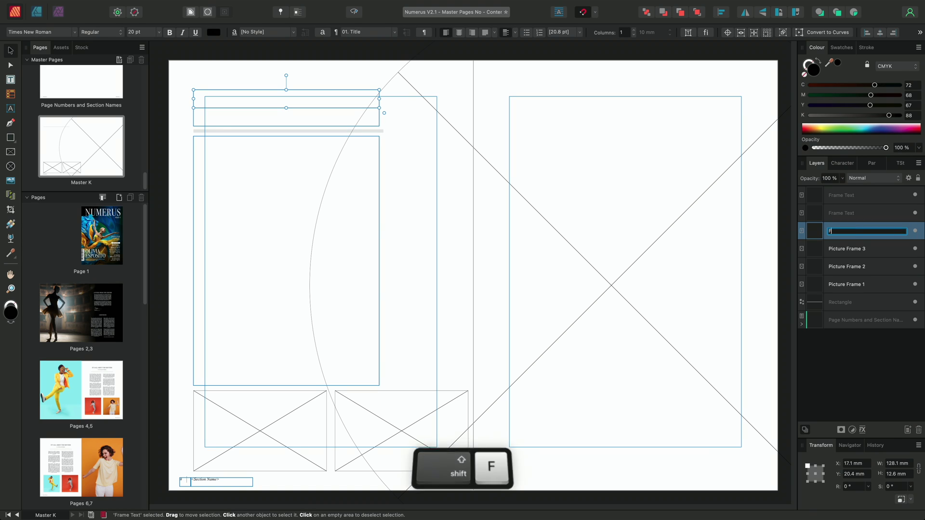
{"action": "key", "text": "BackSpace"}
{"action": "key", "text": "BackSpace"}
{"action": "key", "text": "BackSpace"}
{"action": "key", "text": "BackSpace"}
{"action": "type", "text": "Text 1"}
{"action": "left_click", "coordinate": [847, 216]}
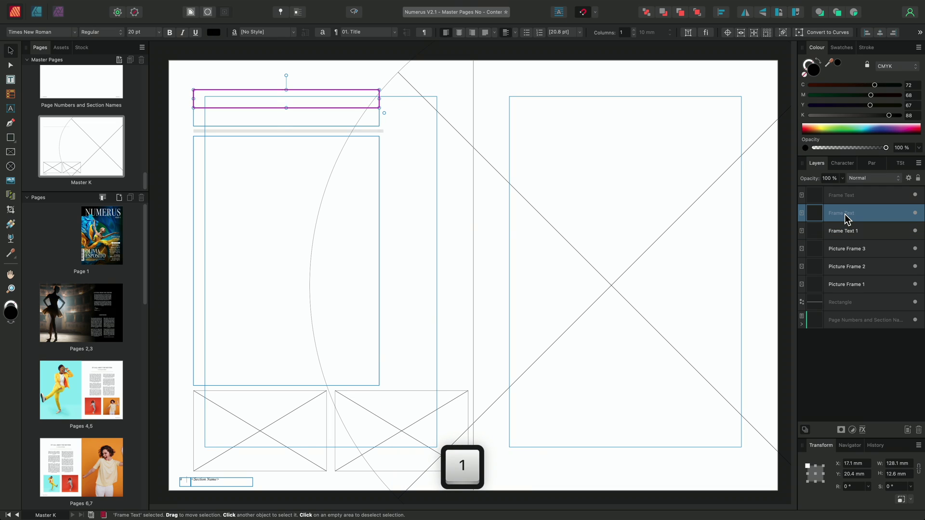
{"action": "double_click", "coordinate": [847, 215]}
{"action": "type", "text": "Frame Te"}
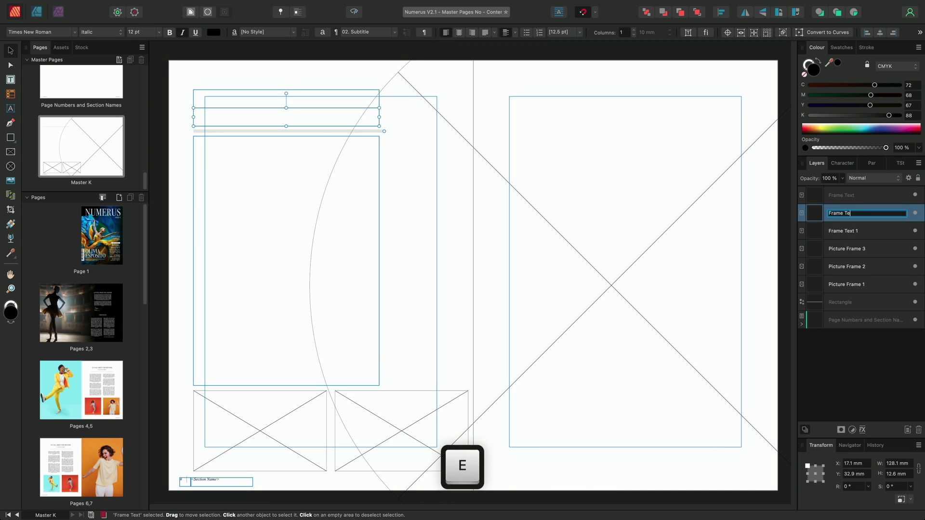
{"action": "type", "text": "xt 2"}
{"action": "left_click", "coordinate": [841, 195]}
{"action": "double_click", "coordinate": [841, 195]}
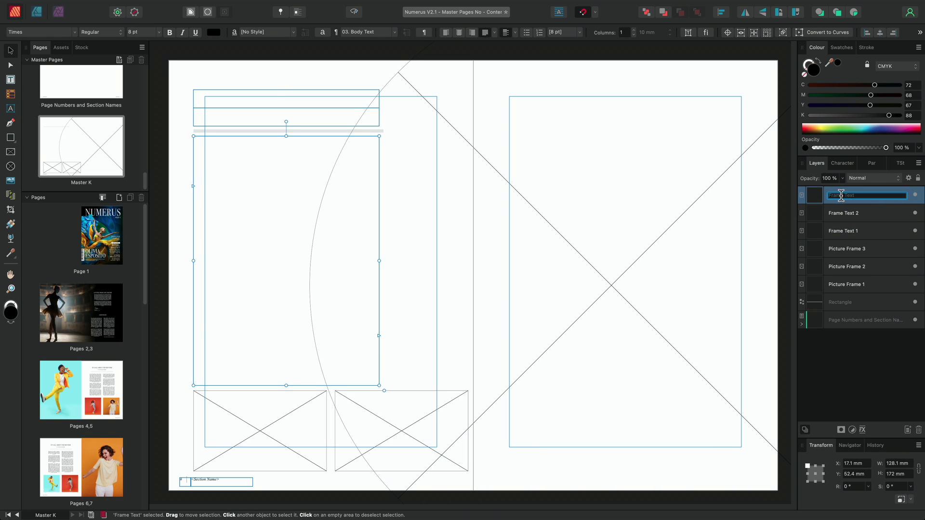
{"action": "type", "text": "Frame Text 3"}
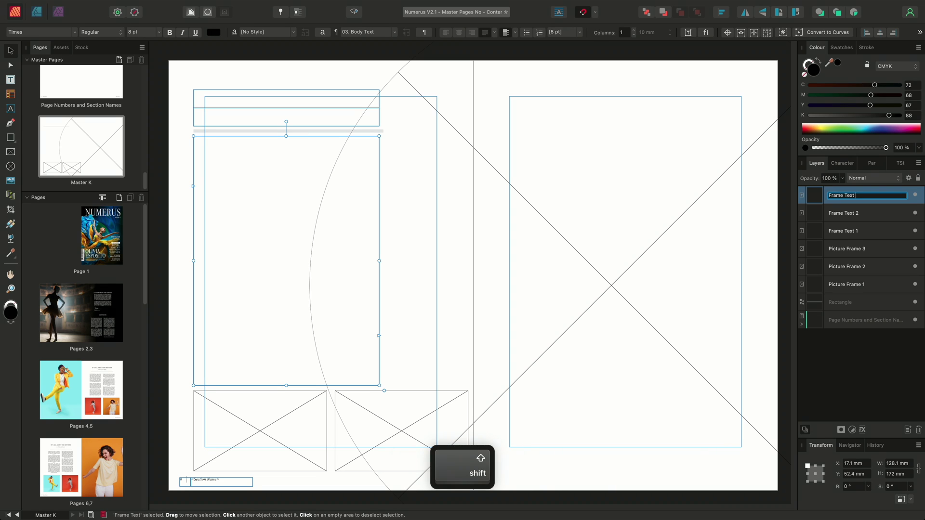
{"action": "left_click", "coordinate": [841, 346]}
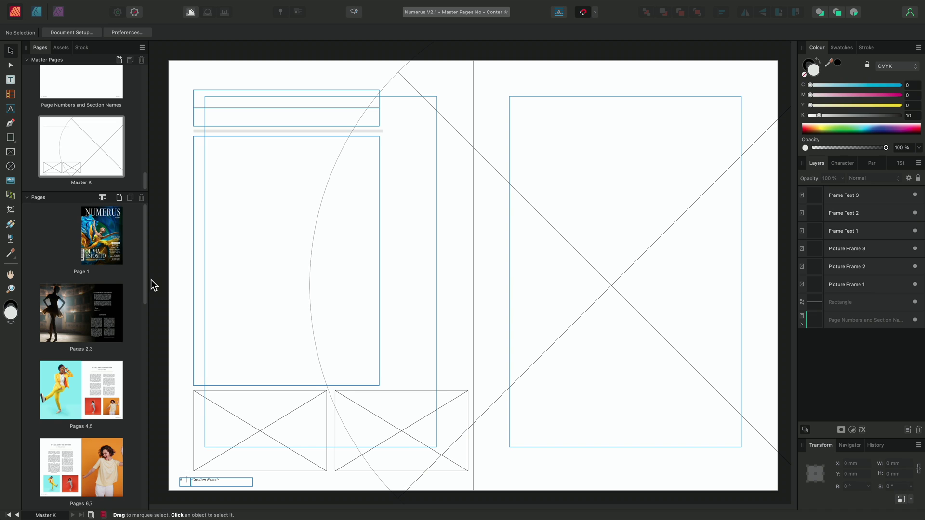
- Open spread 4–5 and choose Edit Linked on its Master C layer
{"action": "double_click", "coordinate": [81, 379]}
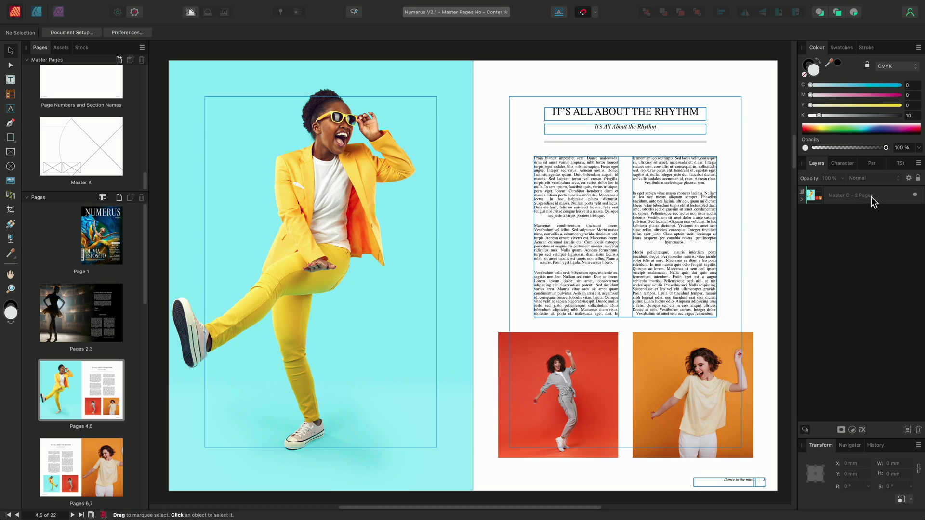
{"action": "left_click", "coordinate": [857, 195]}
{"action": "right_click", "coordinate": [857, 195]}
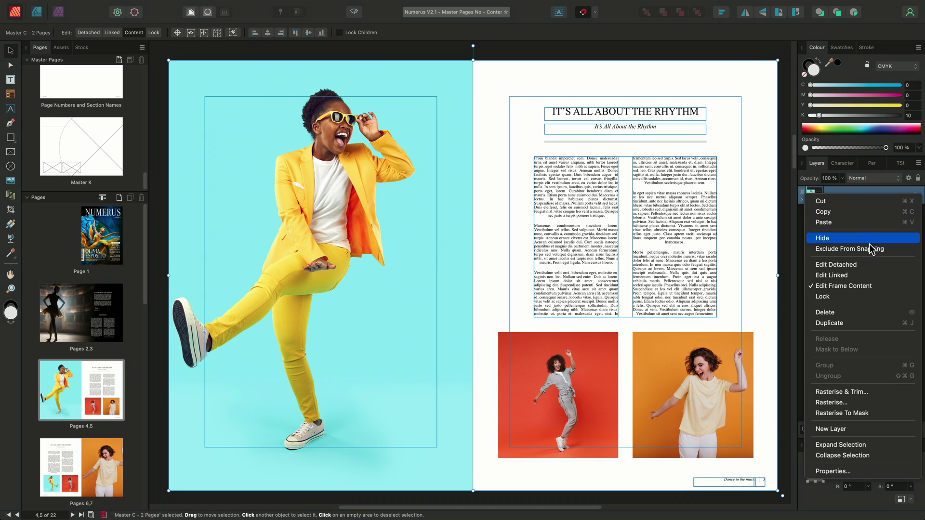
{"action": "left_click", "coordinate": [864, 275]}
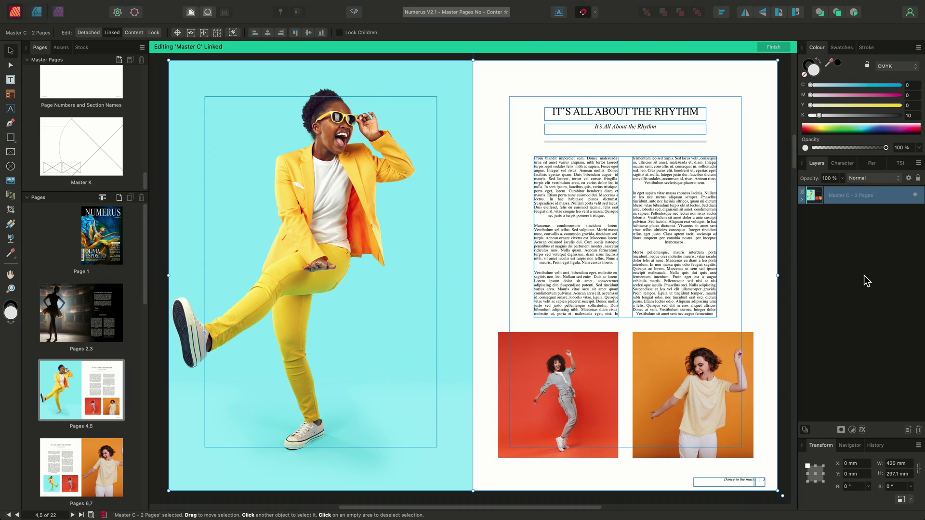
- Expand Master C and rename the orange, cyan and red photo frame layers Picture Frame 1, 2 and 3
{"action": "left_click", "coordinate": [801, 200]}
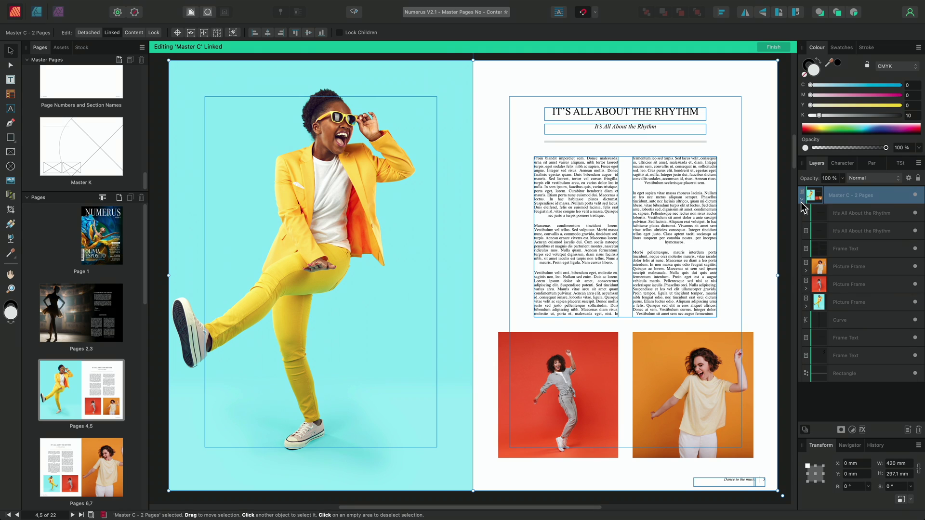
{"action": "double_click", "coordinate": [851, 267]}
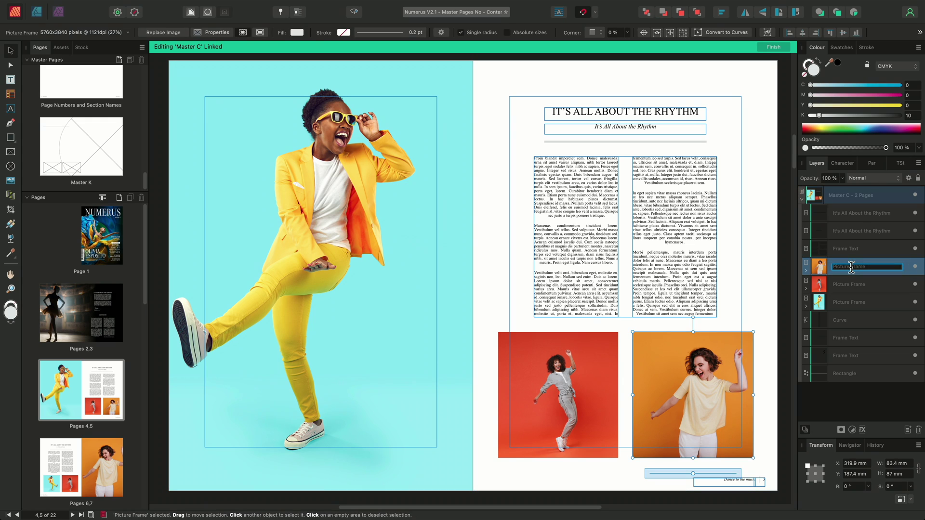
{"action": "type", "text": "Picture Frame 1"}
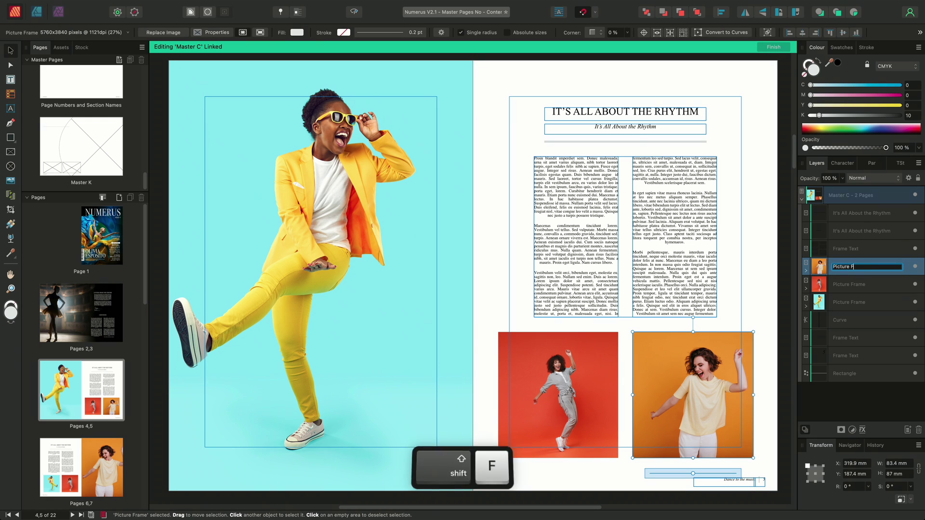
{"action": "double_click", "coordinate": [861, 302]}
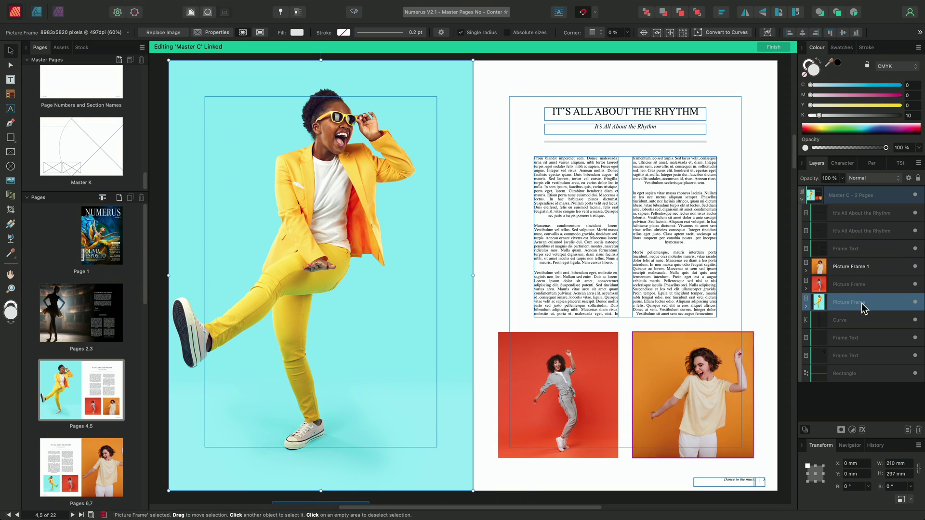
{"action": "type", "text": "Picture Frame 2"}
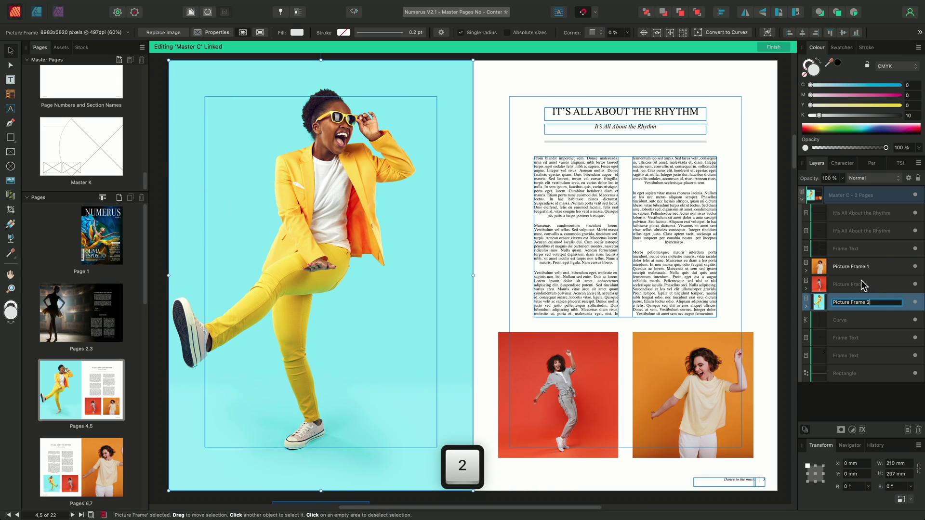
{"action": "left_click", "coordinate": [851, 288]}
{"action": "double_click", "coordinate": [851, 286]}
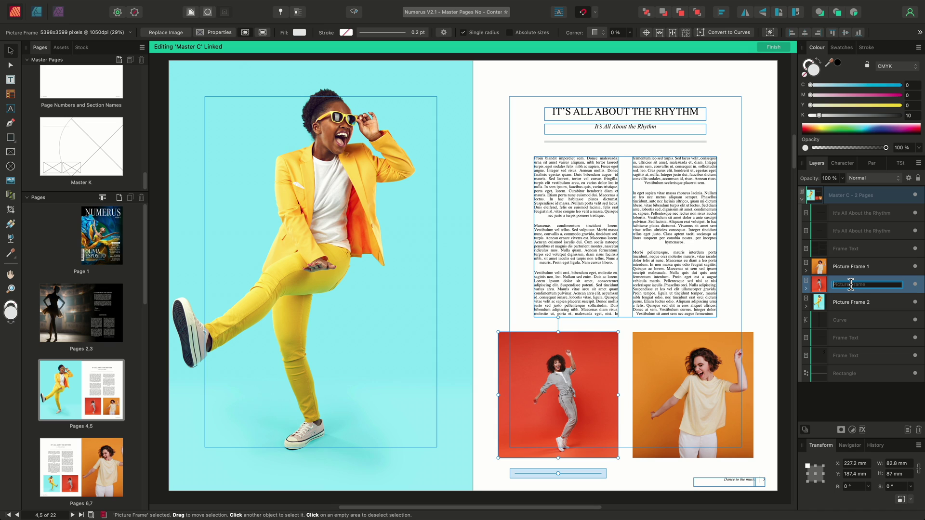
{"action": "key", "text": "Right"}
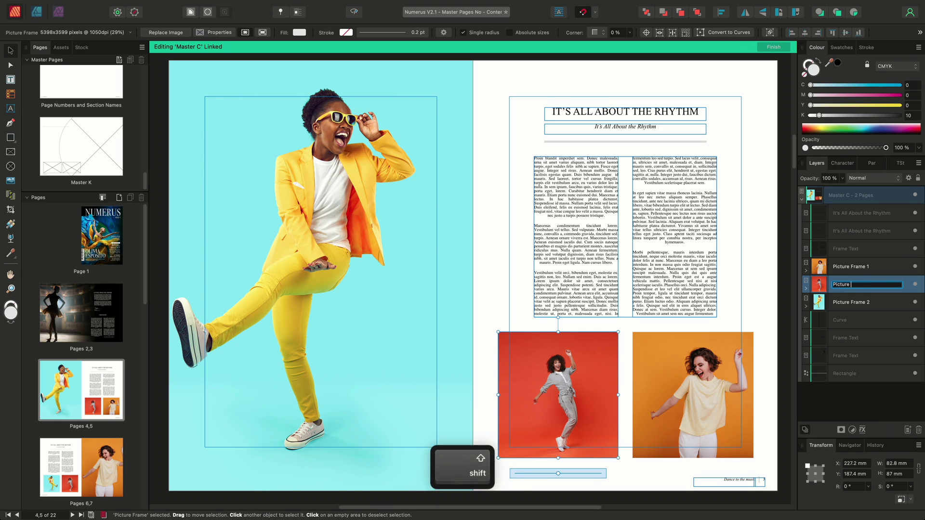
{"action": "type", "text": "3"}
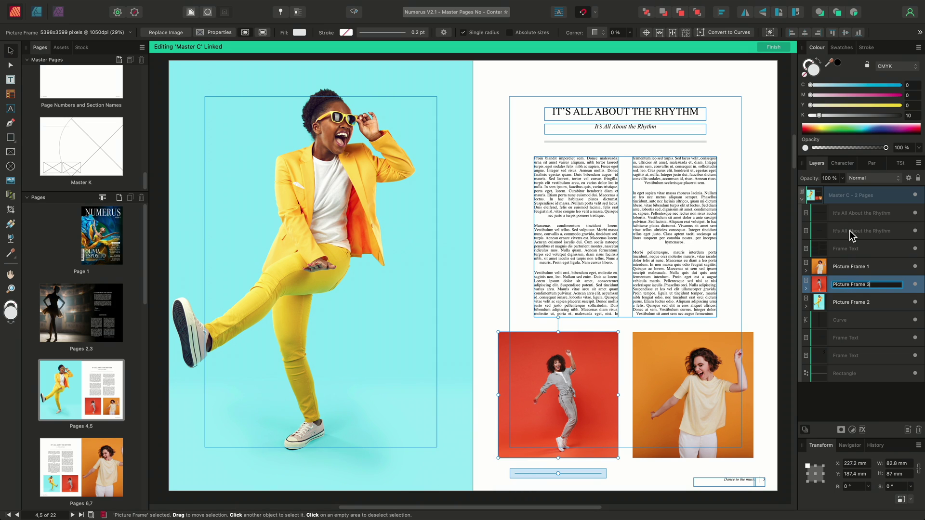
- Rename the two Rhythm text layers and the Frame Text layer to Frame Text 1, 2 and 3
{"action": "left_click", "coordinate": [851, 213]}
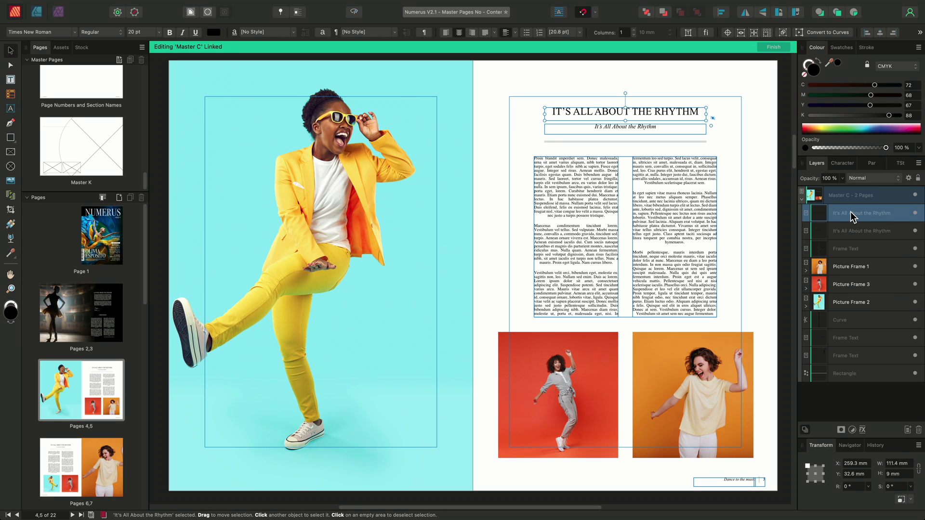
{"action": "double_click", "coordinate": [851, 213]}
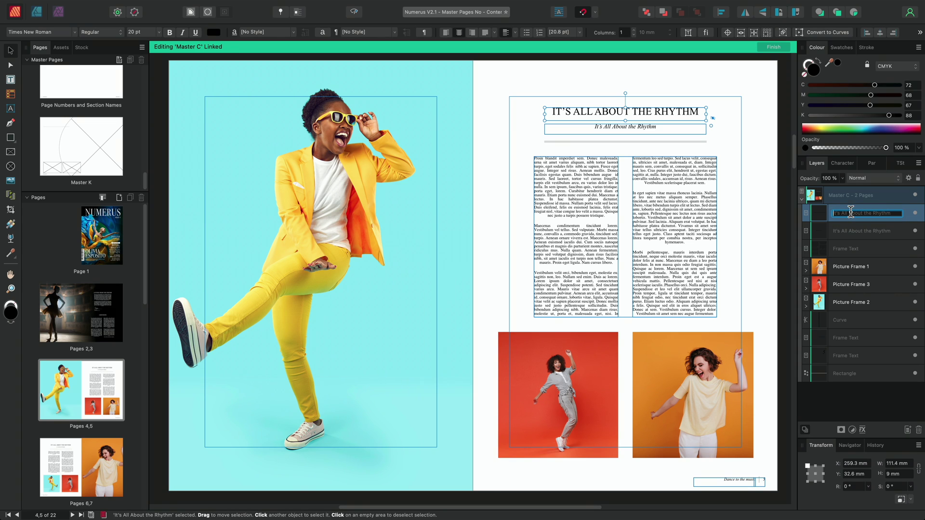
{"action": "type", "text": "Frame Text 1"}
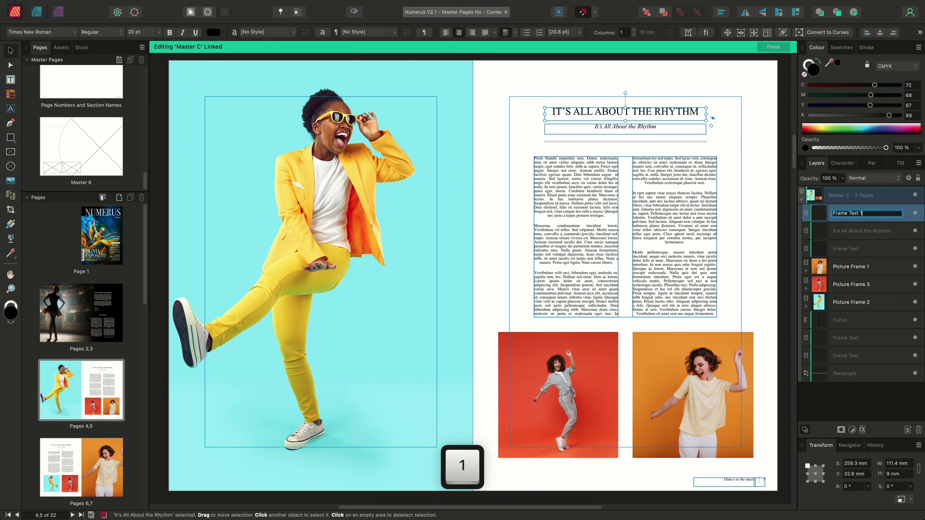
{"action": "left_click", "coordinate": [851, 232]}
{"action": "double_click", "coordinate": [851, 231]}
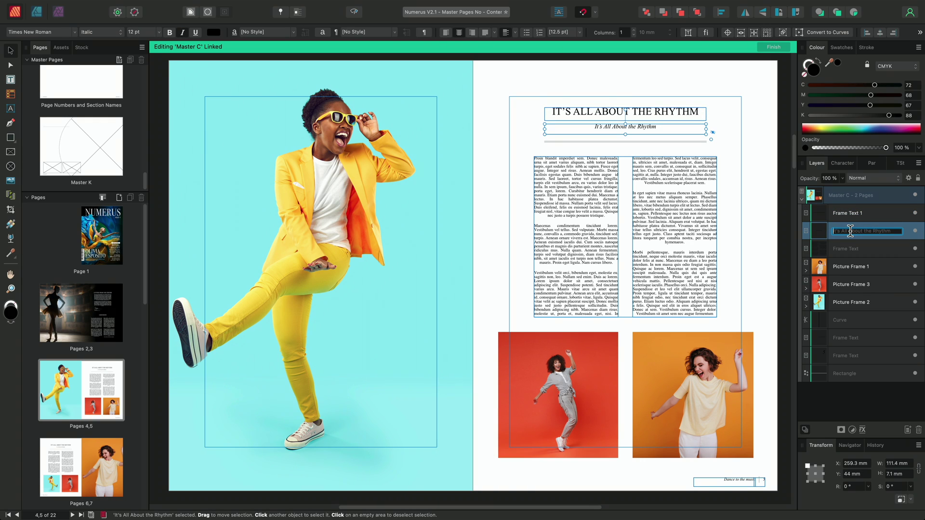
{"action": "type", "text": "Frame Te"}
{"action": "type", "text": "xt 2"}
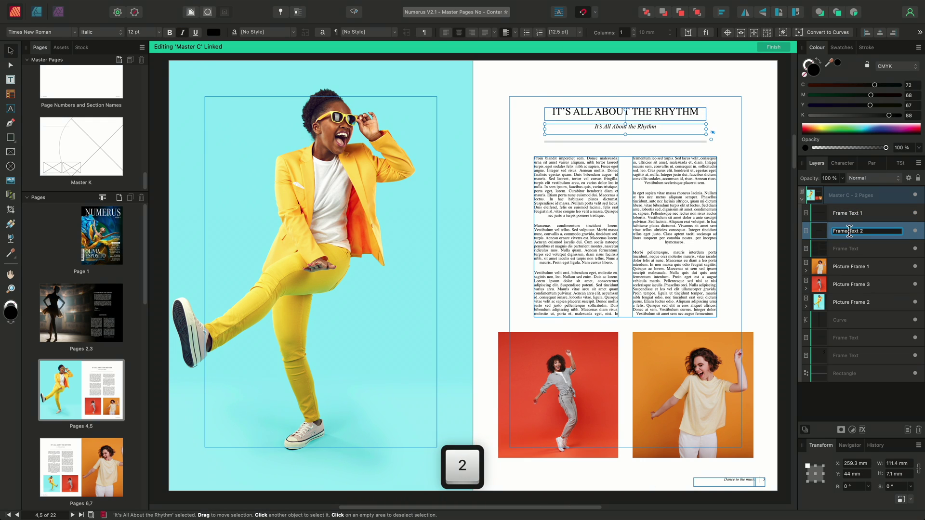
{"action": "left_click", "coordinate": [851, 250]}
{"action": "double_click", "coordinate": [851, 250]}
{"action": "type", "text": "Fra"}
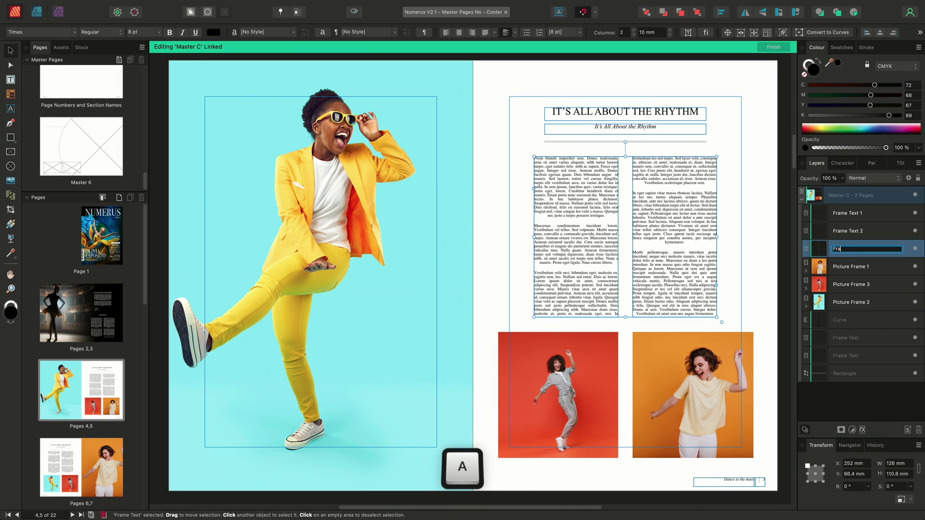
{"action": "type", "text": "me Text 3"}
{"action": "key", "text": "Return"}
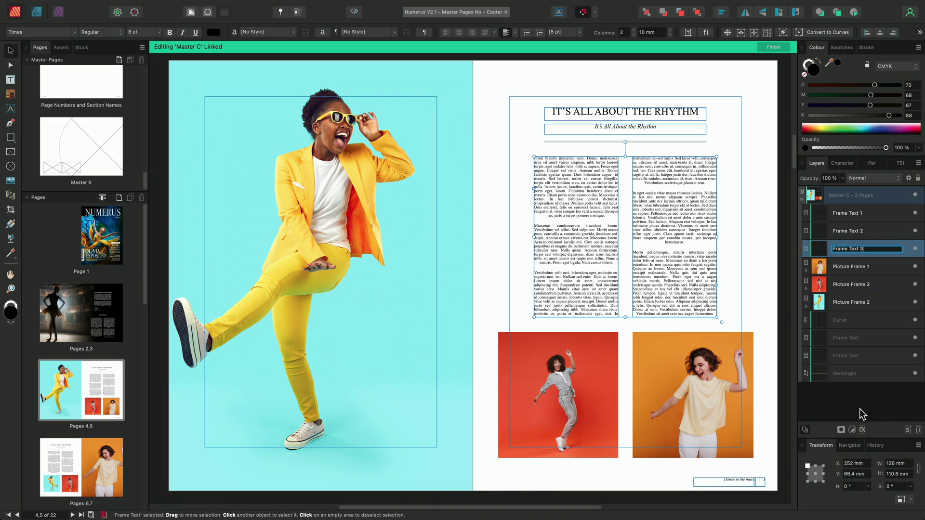
{"action": "left_click", "coordinate": [845, 402]}
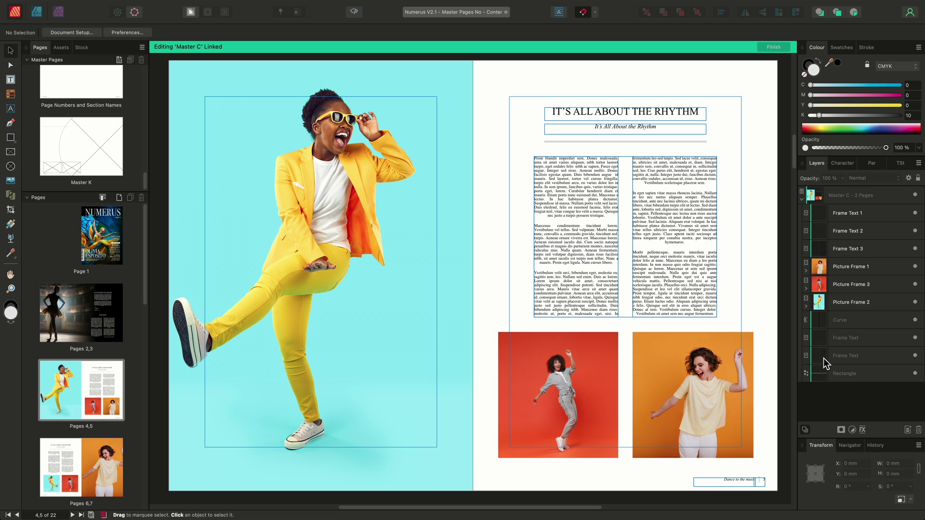
- Finish editing Master C, apply Master K to spread 4–5, and hide guides with Ctrl+W
{"action": "left_click", "coordinate": [774, 47]}
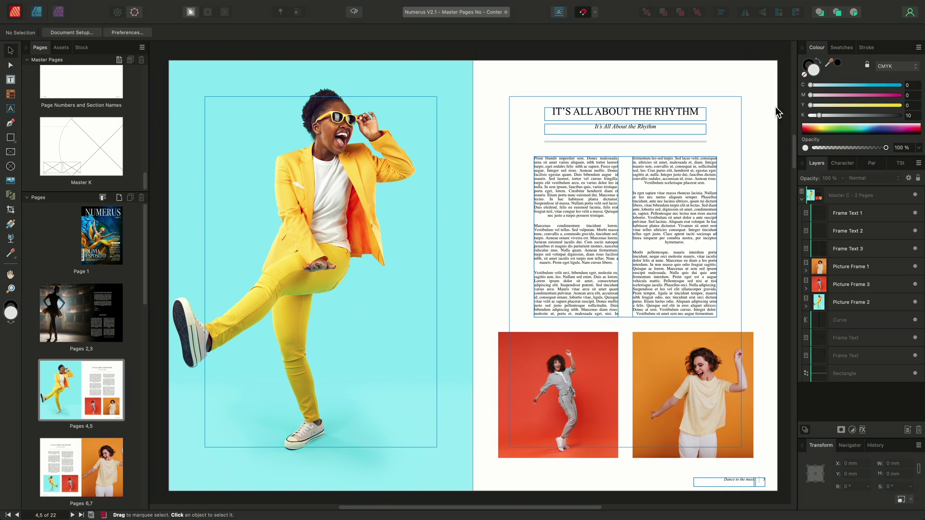
{"action": "left_click", "coordinate": [883, 266]}
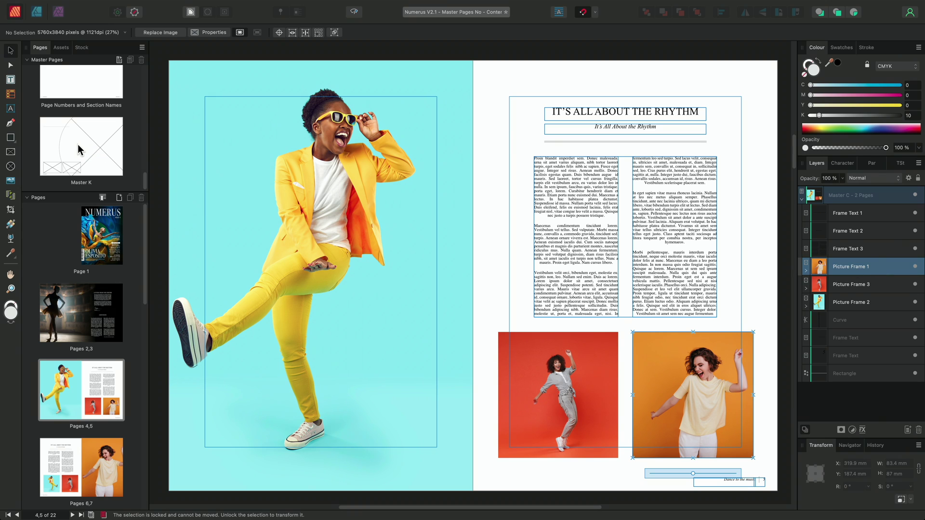
{"action": "left_click_drag", "start_coordinate": [79, 145], "coordinate": [537, 285]}
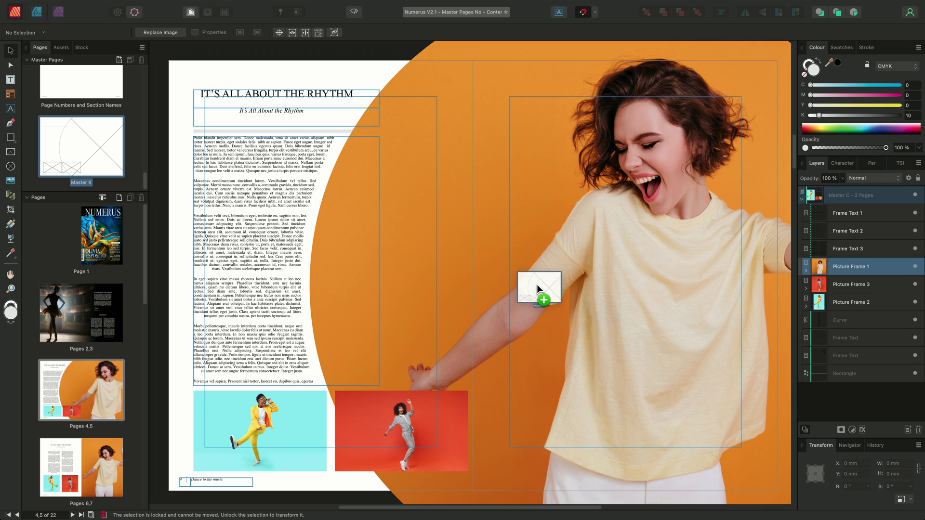
{"action": "left_click_drag", "start_coordinate": [536, 284], "coordinate": [537, 285]}
{"action": "key", "text": "ctrl+w"}
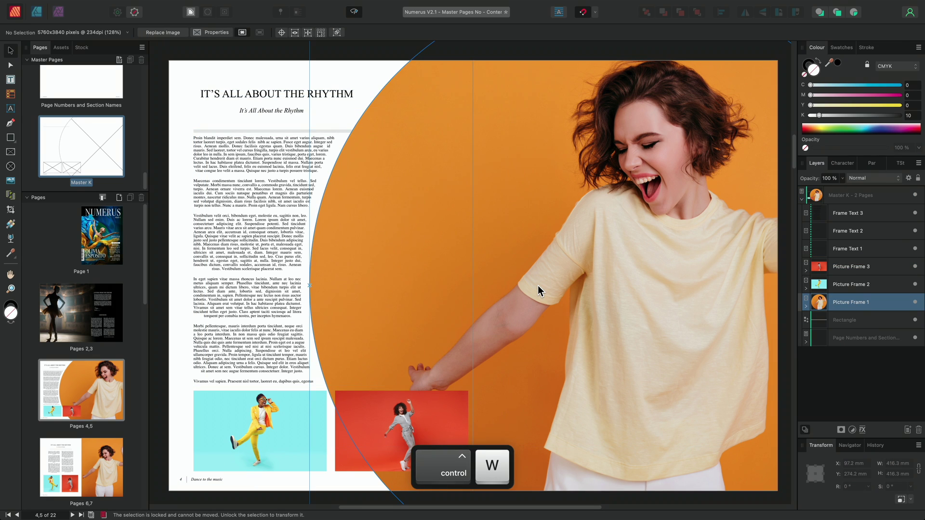
- Try Master E and Master C on spread 4–5, then apply Master I's circular photo layout
{"action": "left_click", "coordinate": [159, 218]}
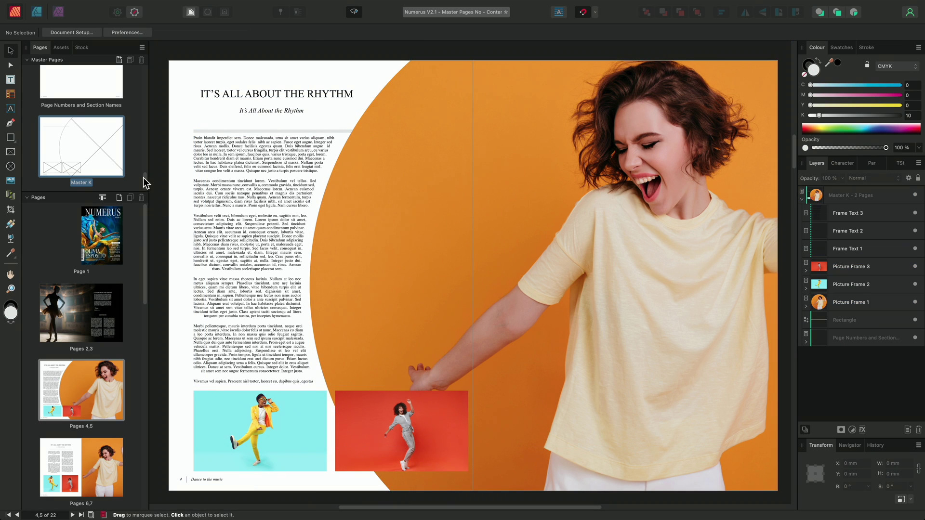
{"action": "scroll", "coordinate": [143, 169], "scroll_direction": "up", "scroll_amount": 3}
{"action": "left_click_drag", "start_coordinate": [106, 154], "coordinate": [193, 158]}
{"action": "scroll", "coordinate": [145, 137], "scroll_direction": "up", "scroll_amount": 2}
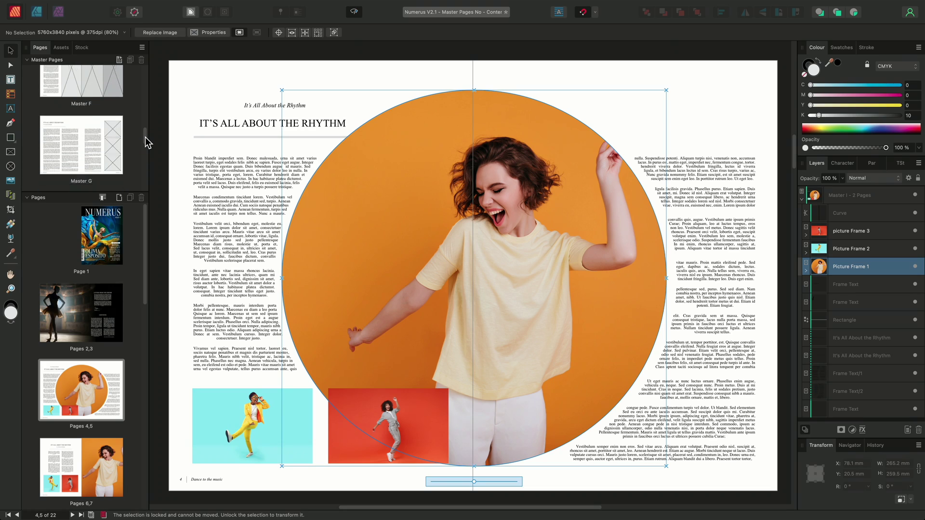
{"action": "scroll", "coordinate": [145, 138], "scroll_direction": "up", "scroll_amount": 1}
{"action": "left_click_drag", "start_coordinate": [82, 136], "coordinate": [149, 140]}
{"action": "scroll", "coordinate": [141, 121], "scroll_direction": "up", "scroll_amount": 5}
{"action": "left_click_drag", "start_coordinate": [92, 127], "coordinate": [196, 155]}
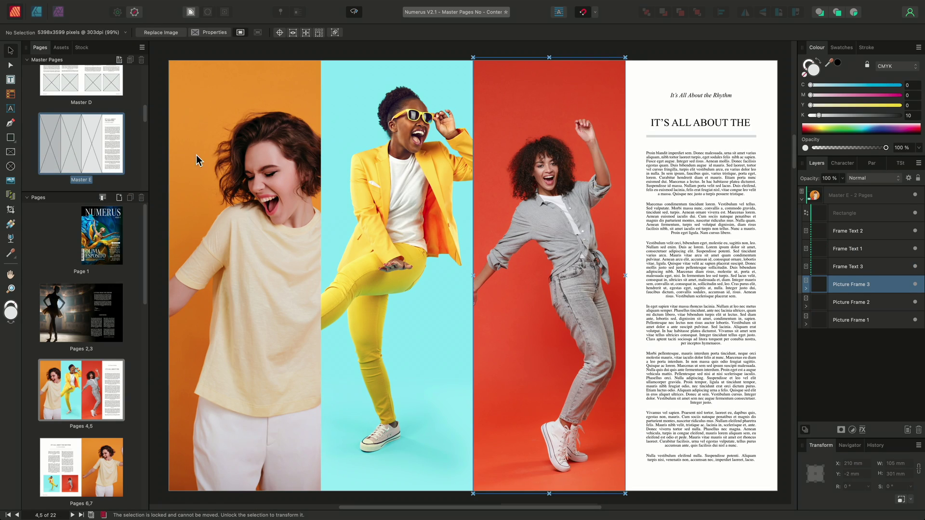
{"action": "scroll", "coordinate": [143, 100], "scroll_direction": "up", "scroll_amount": 3}
{"action": "left_click_drag", "start_coordinate": [96, 111], "coordinate": [261, 138]}
{"action": "scroll", "coordinate": [146, 129], "scroll_direction": "down", "scroll_amount": 8}
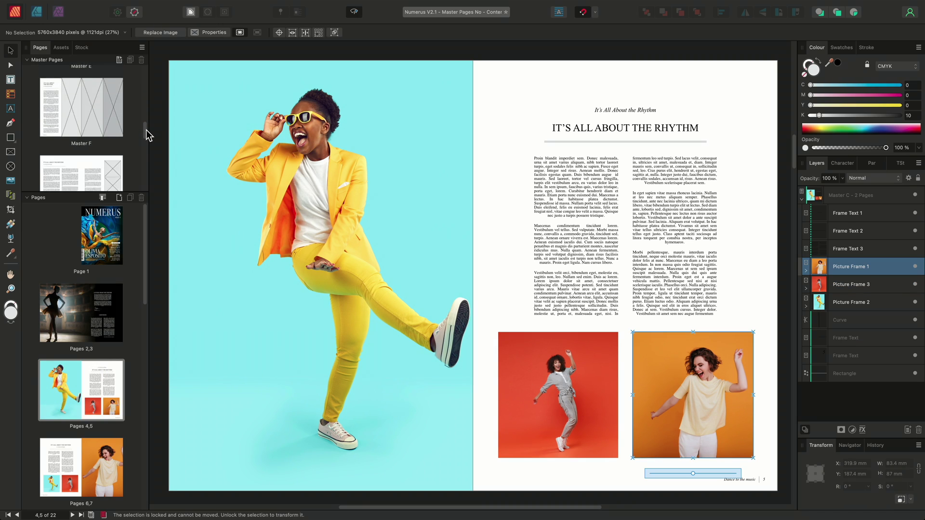
{"action": "left_click_drag", "start_coordinate": [92, 135], "coordinate": [241, 174]}
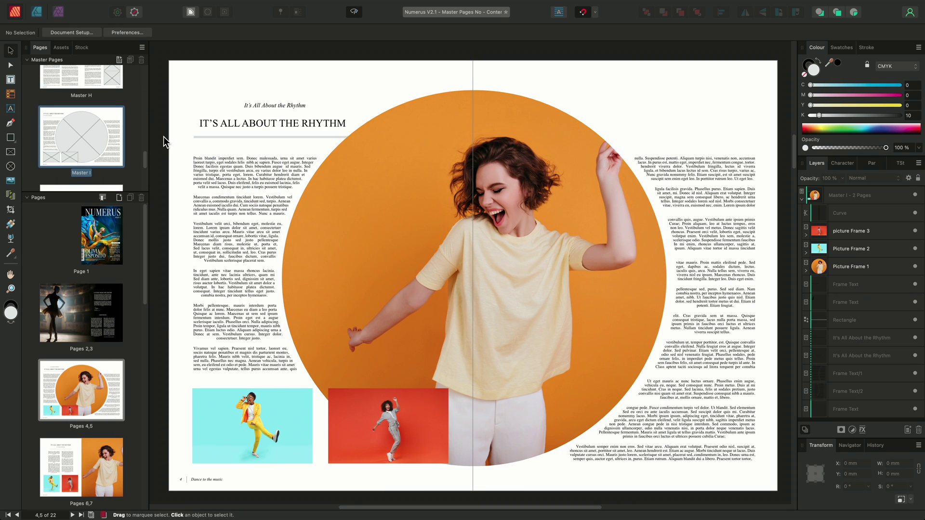